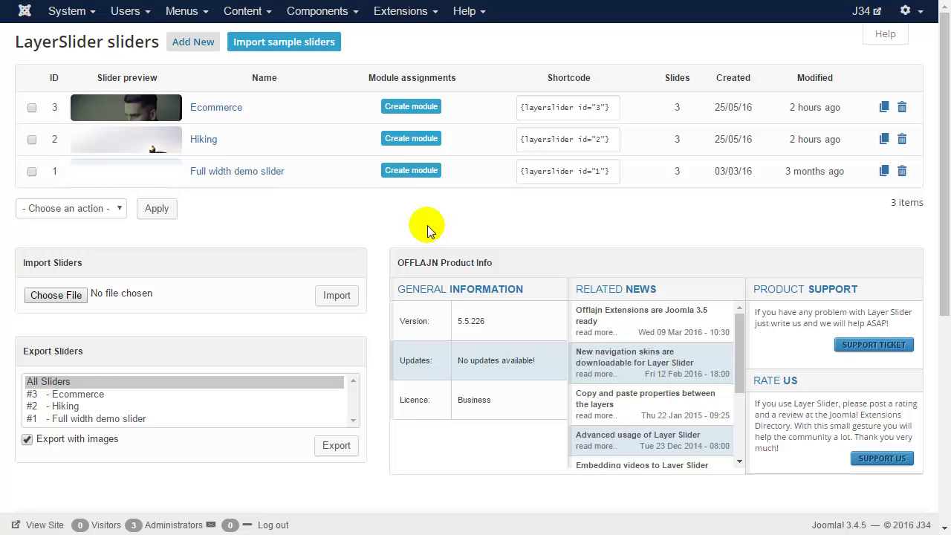
Add a new slider and name it 'Simple Slider'
left_click(198, 42)
type("Simple Slider")
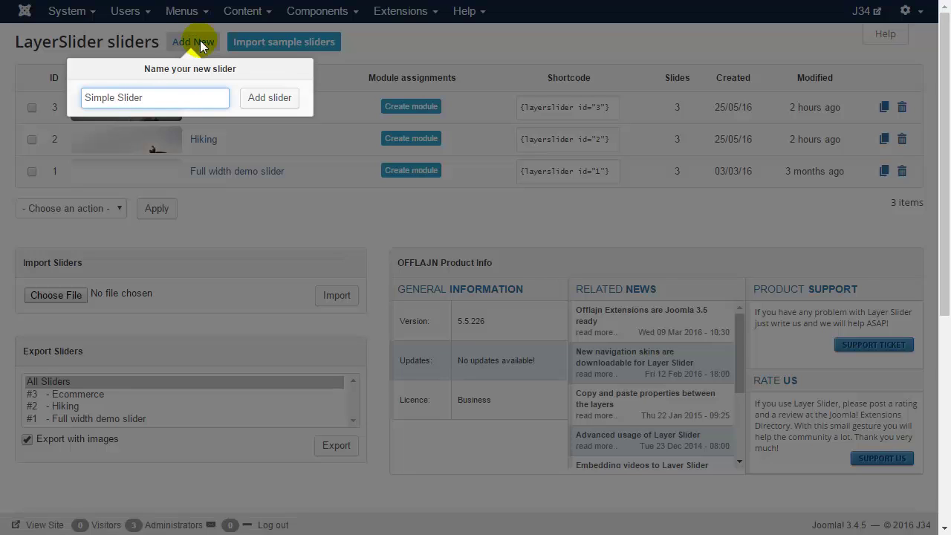
left_click(271, 106)
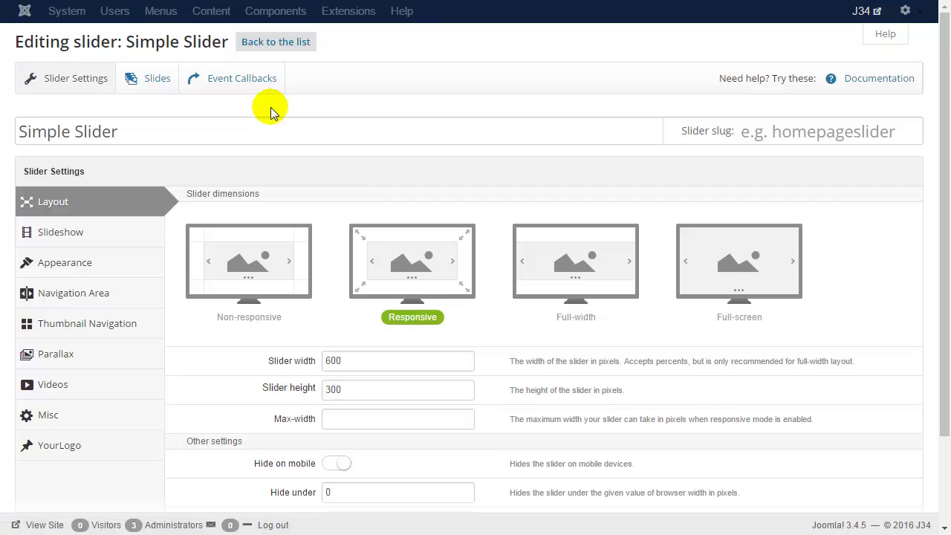
Choose the Responsive layout with slider size 1140 × 640 px, then go to Slides
left_click(574, 290)
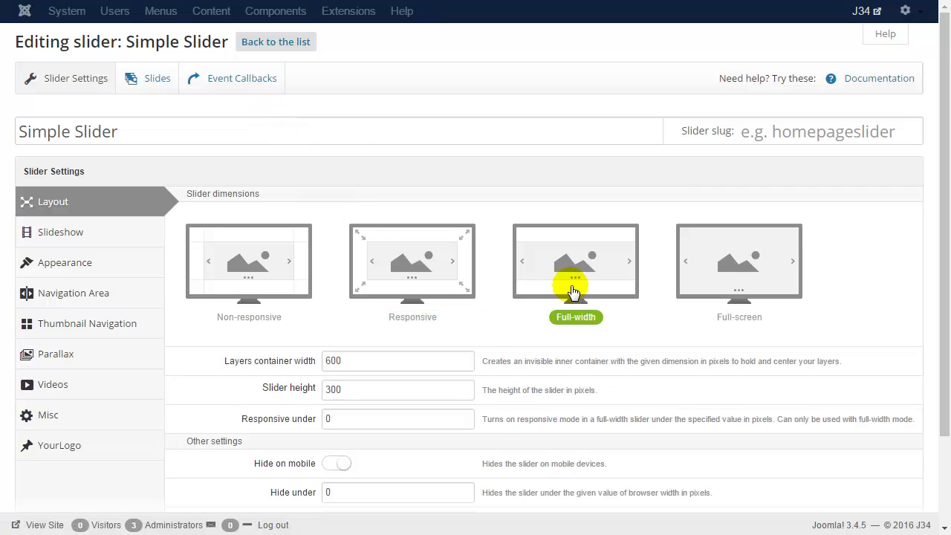
left_click(744, 287)
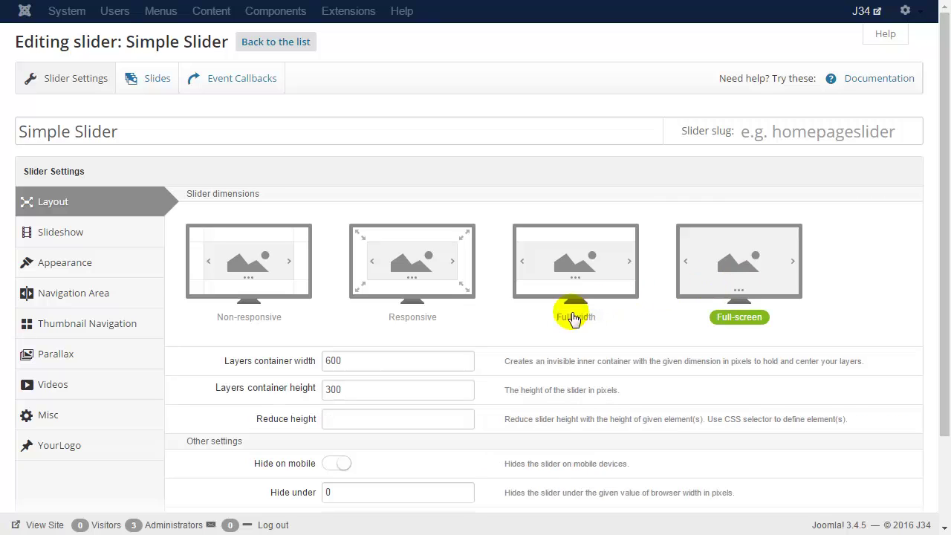
left_click(361, 364)
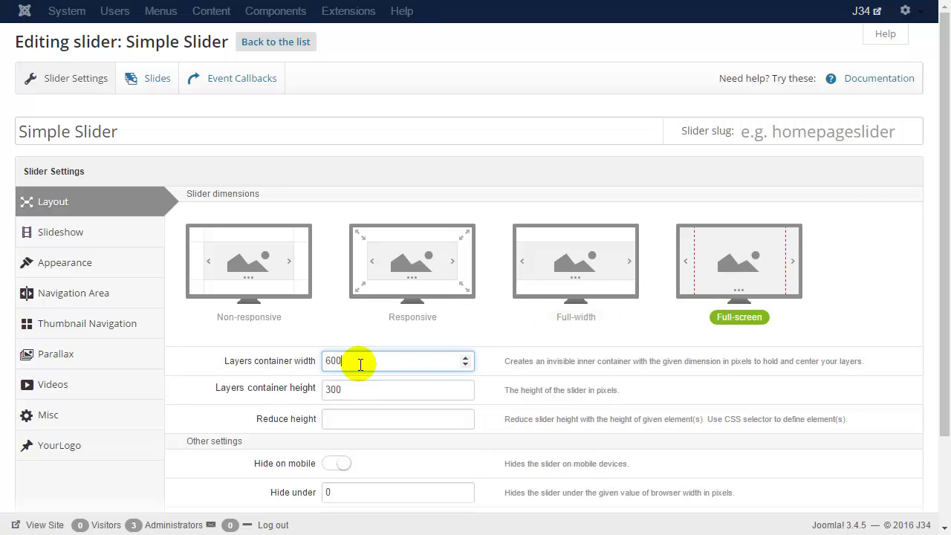
left_click(360, 394)
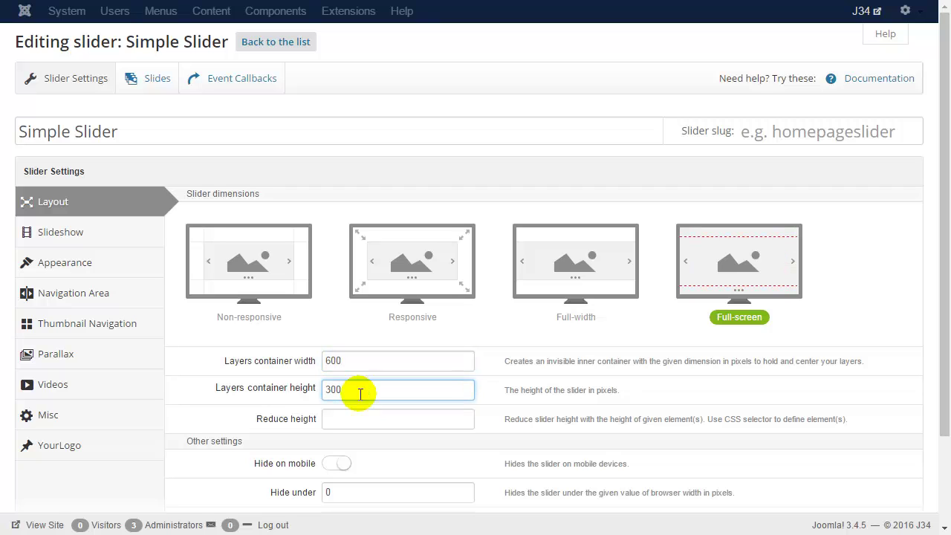
left_click(410, 272)
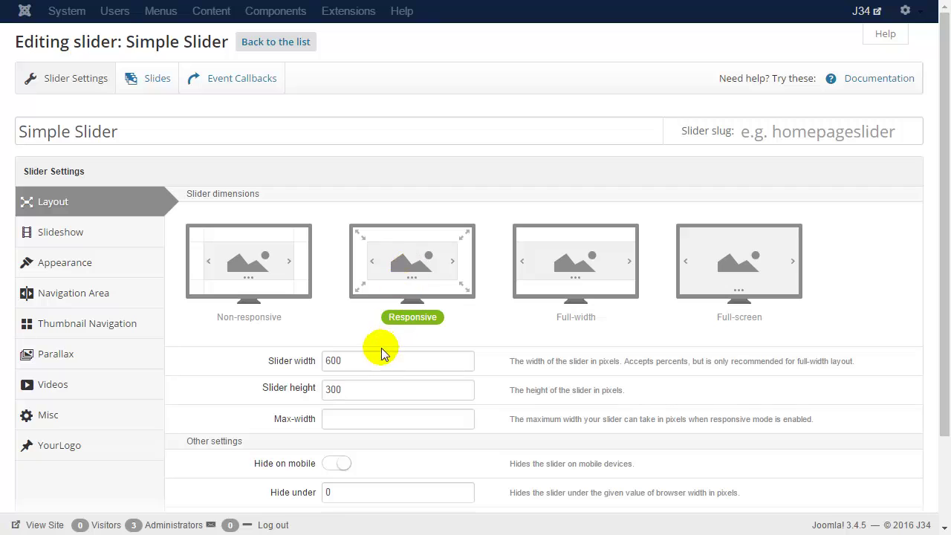
left_click_drag(371, 363, 272, 362)
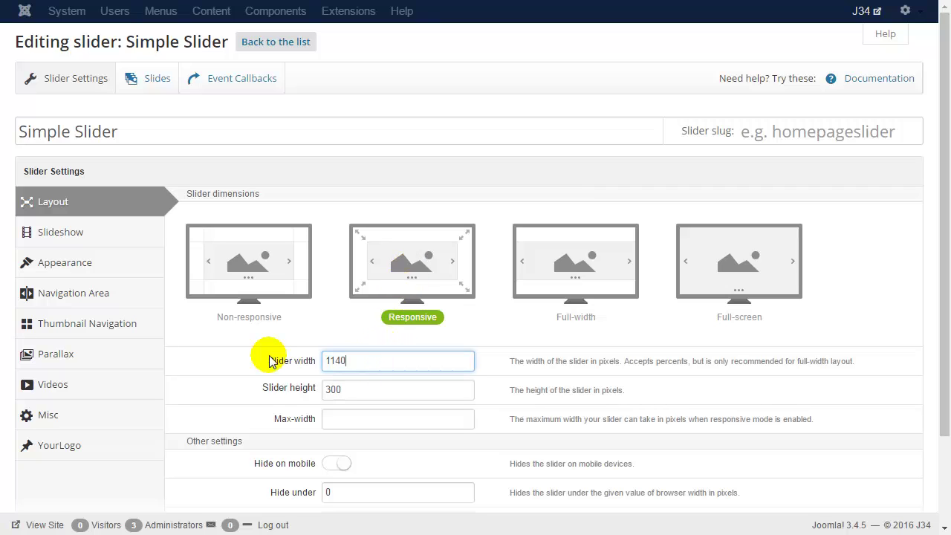
left_click(364, 390)
double_click(364, 391)
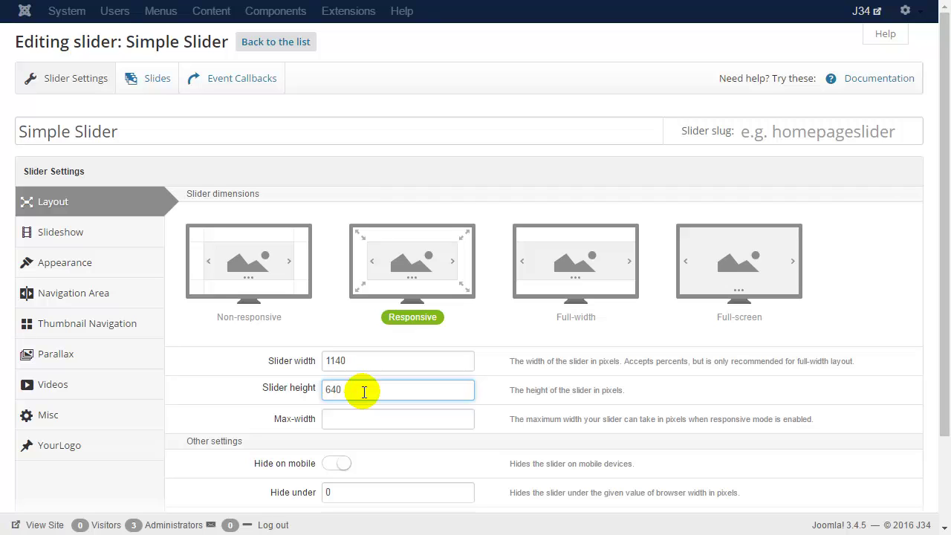
left_click(152, 89)
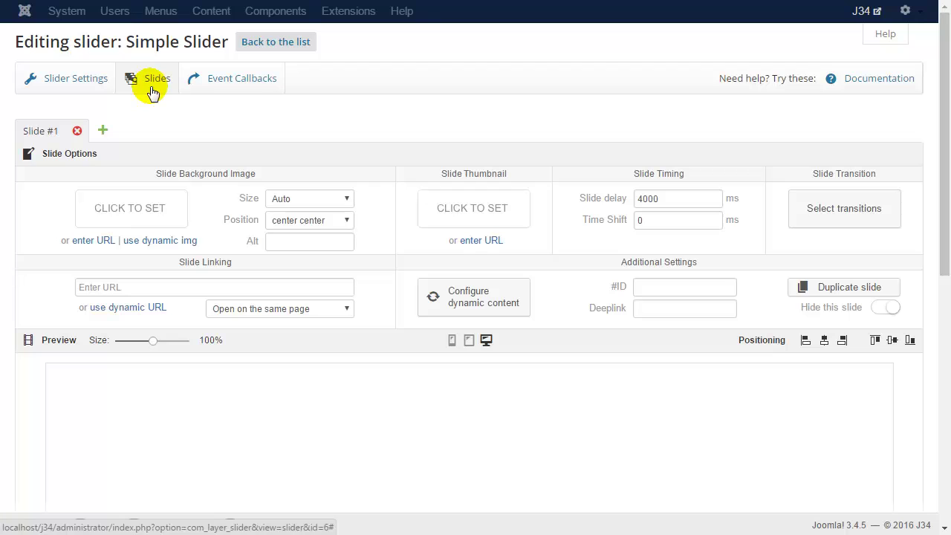
Pull dynamic images from the \images\layerslider\simple-slider folder, ordered by file name ascending
left_click(482, 299)
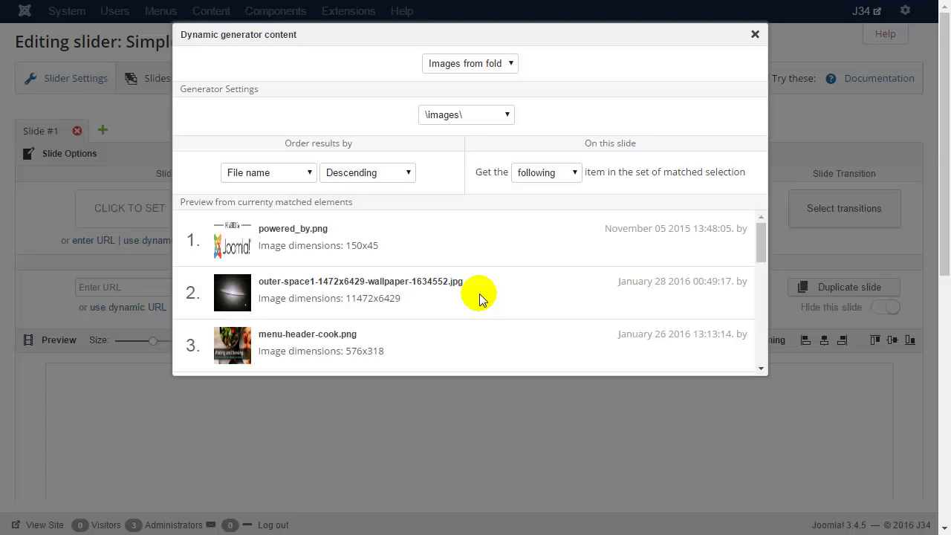
left_click(488, 119)
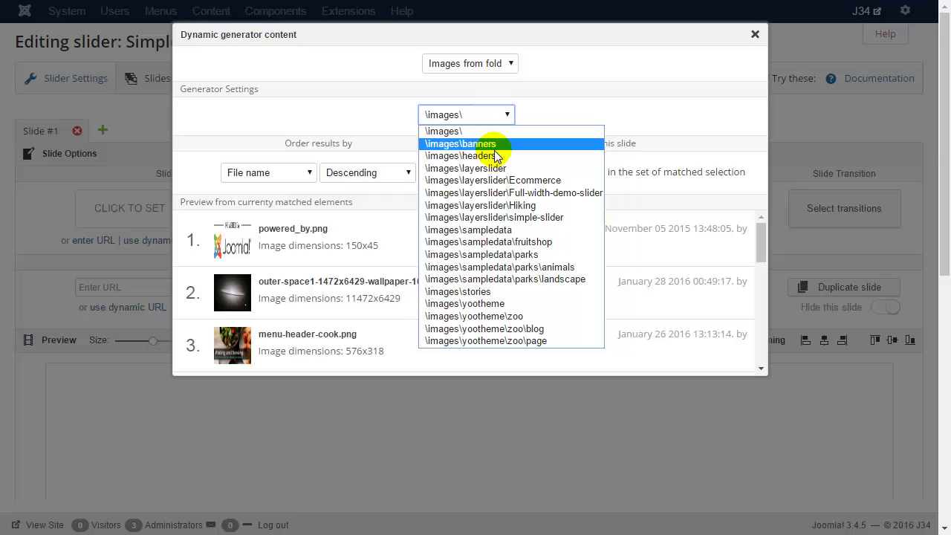
left_click(504, 217)
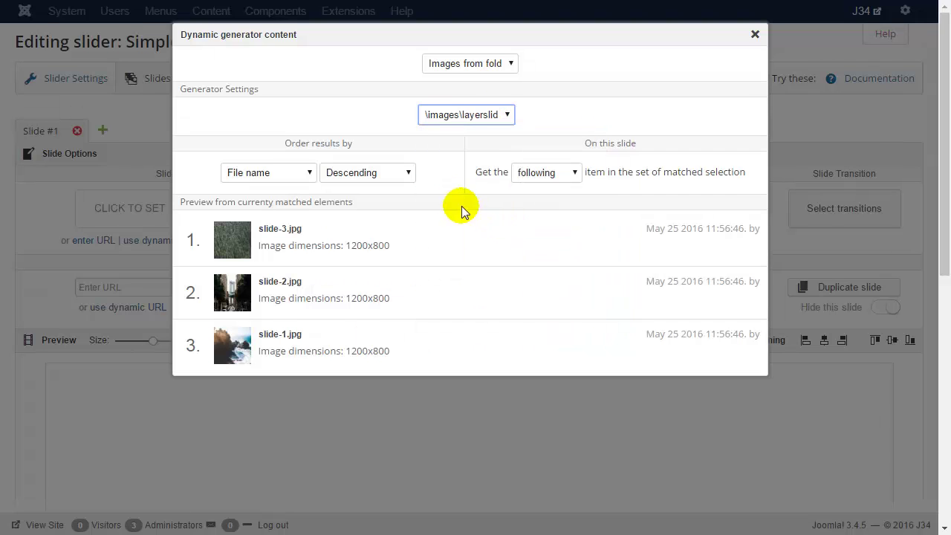
left_click(394, 175)
left_click(395, 191)
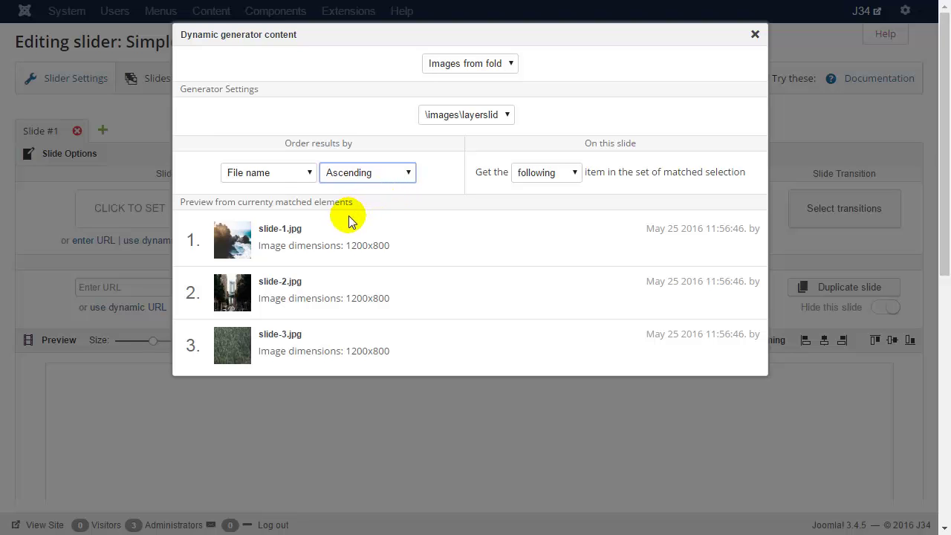
left_click(755, 35)
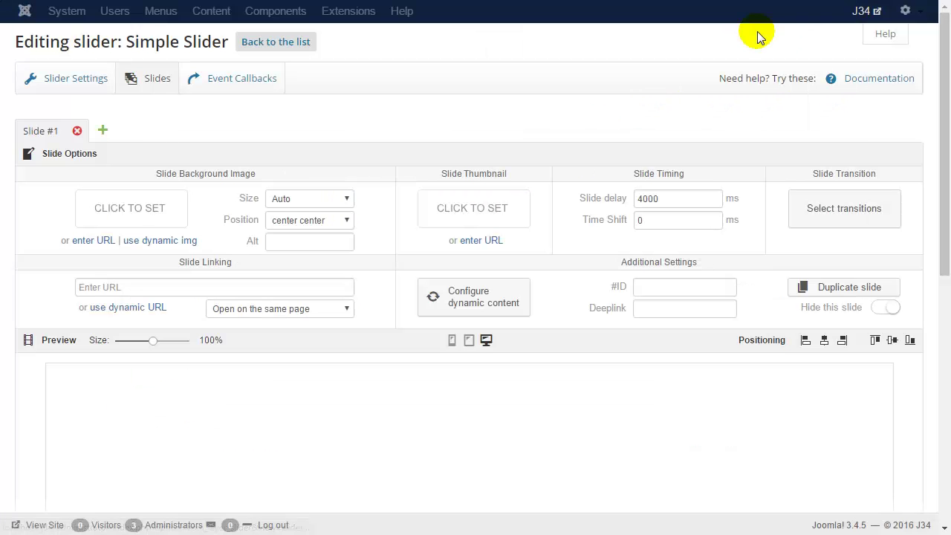
Use the dynamic image as the slide background and add an HTML layer
left_click(166, 242)
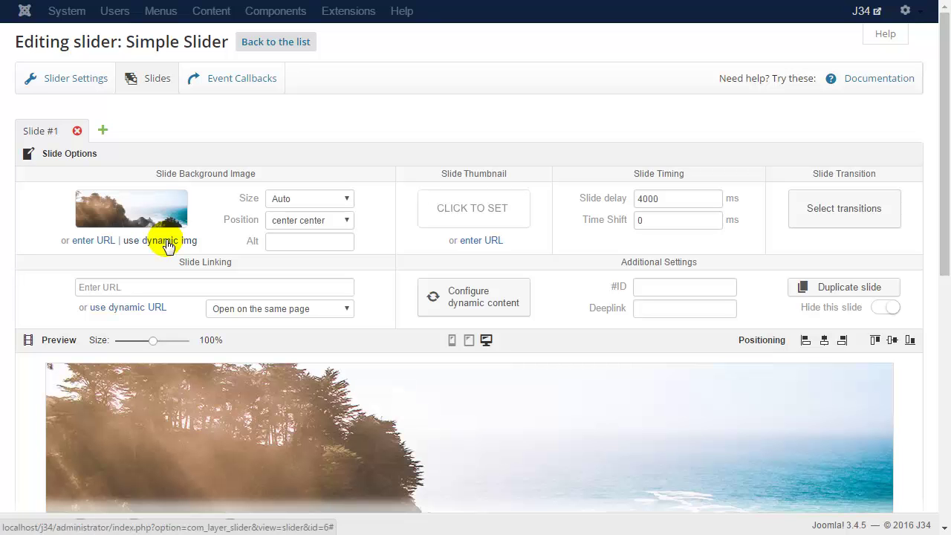
scroll(168, 245, "down", 3)
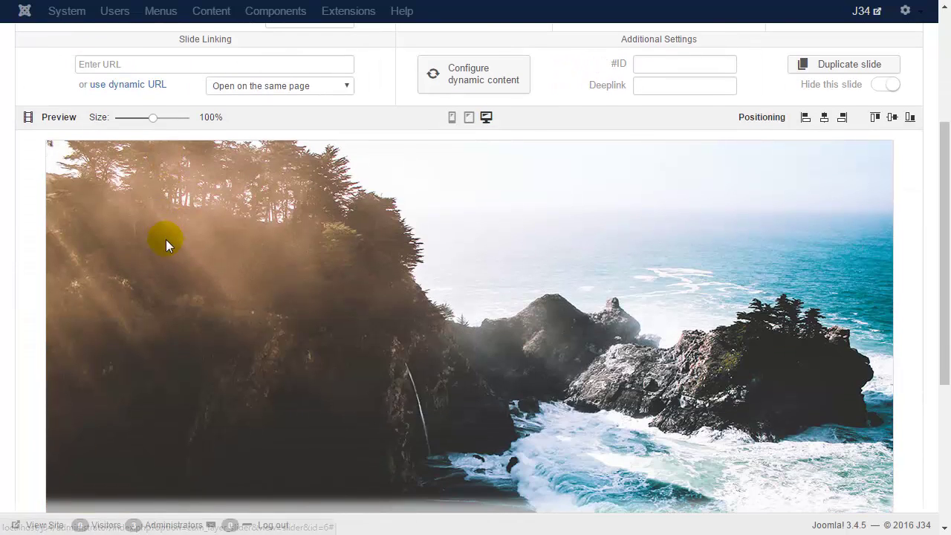
scroll(167, 245, "down", 2)
scroll(166, 239, "down", 3)
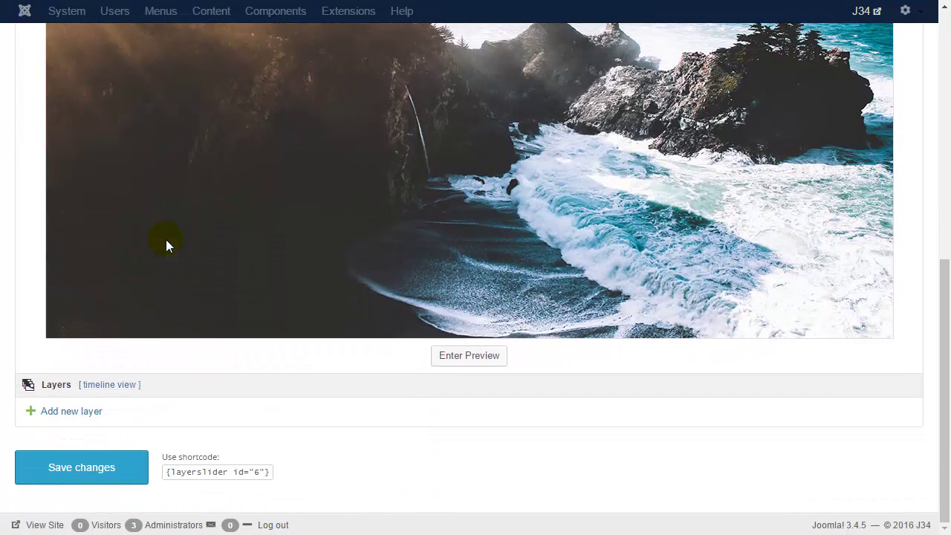
left_click(90, 411)
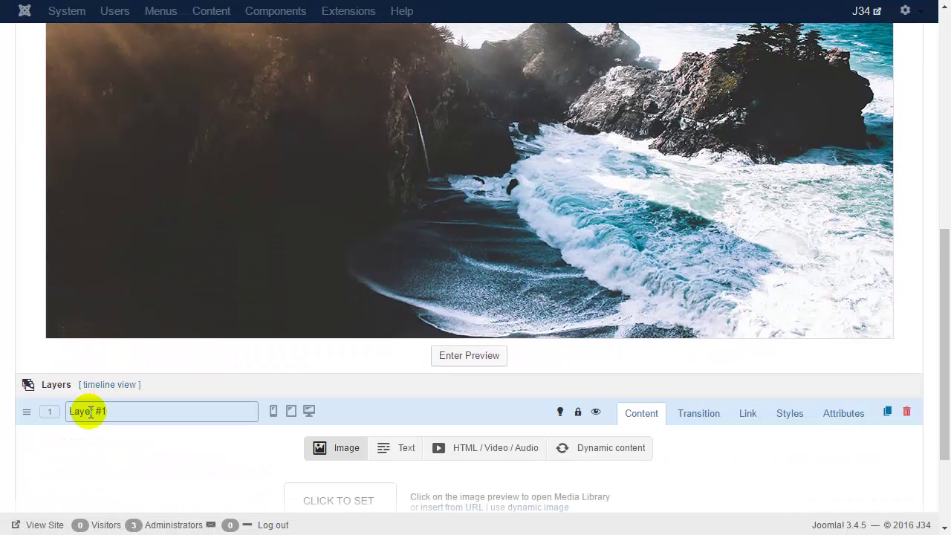
left_click(493, 452)
scroll(496, 457, "down", 1)
scroll(496, 456, "down", 3)
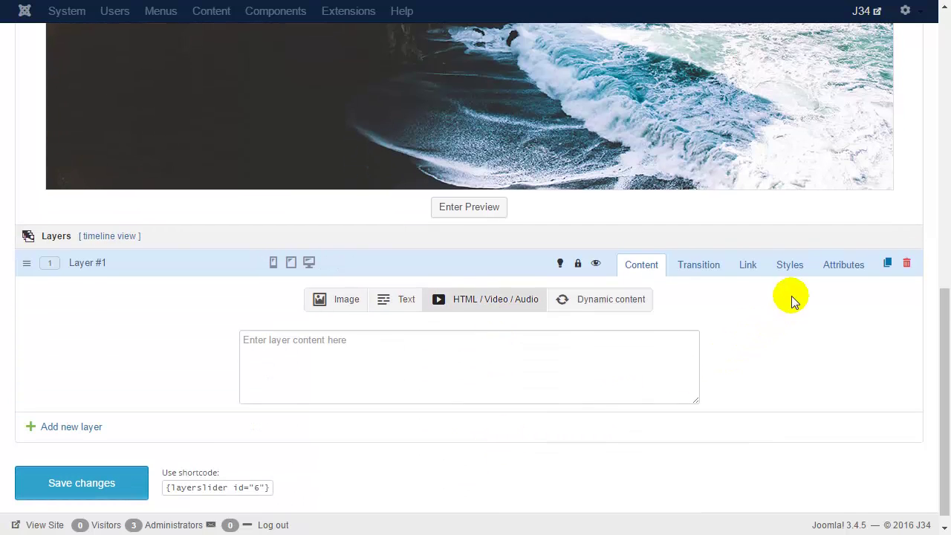
Size the layer 440 × 120 with a white #ffffff background
left_click(791, 267)
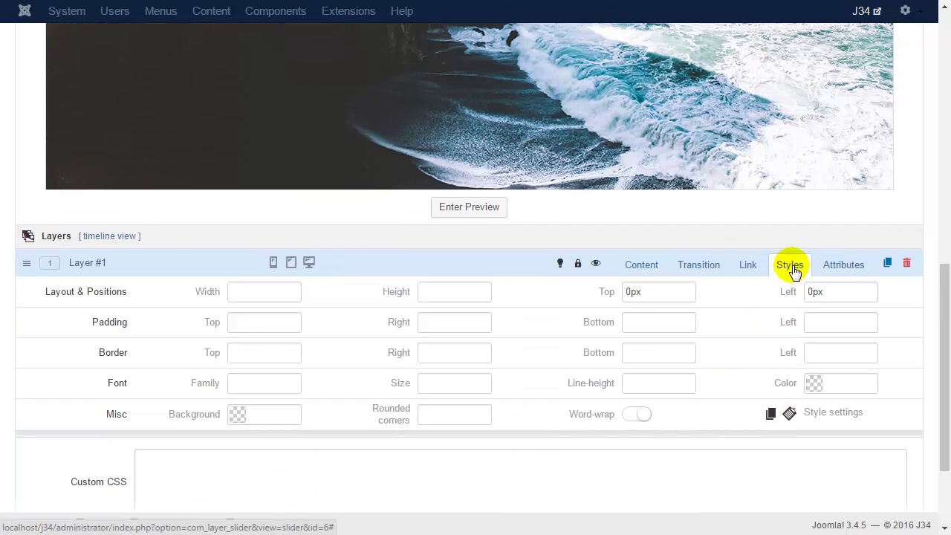
left_click(244, 290)
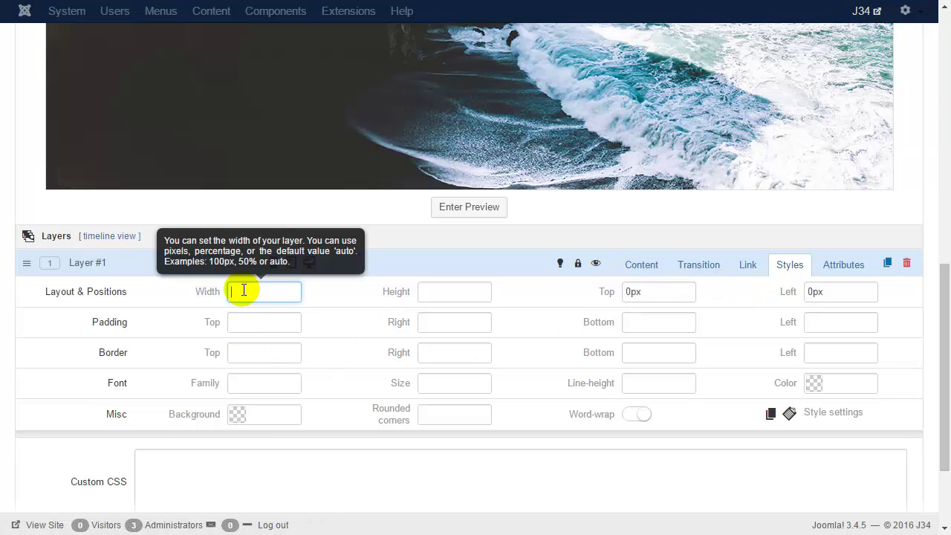
left_click(453, 294)
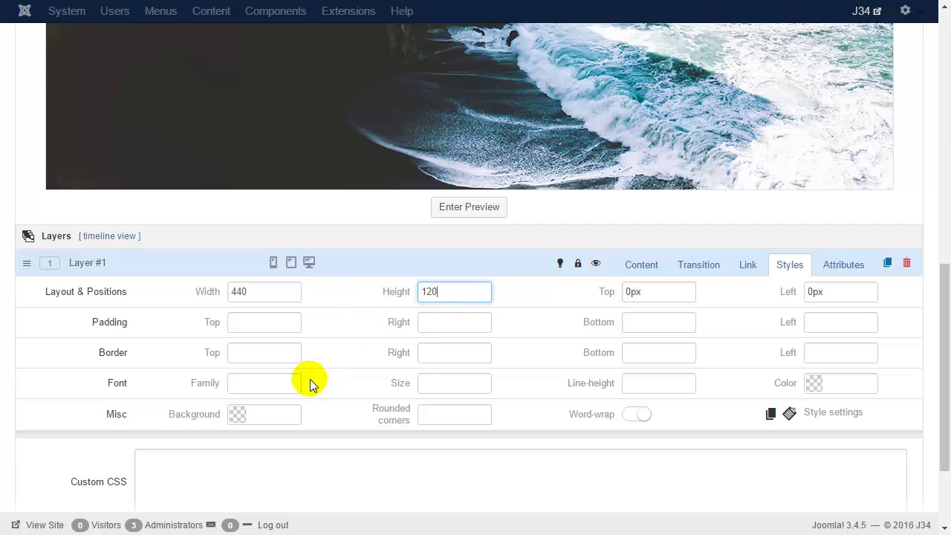
left_click(269, 414)
left_click(156, 465)
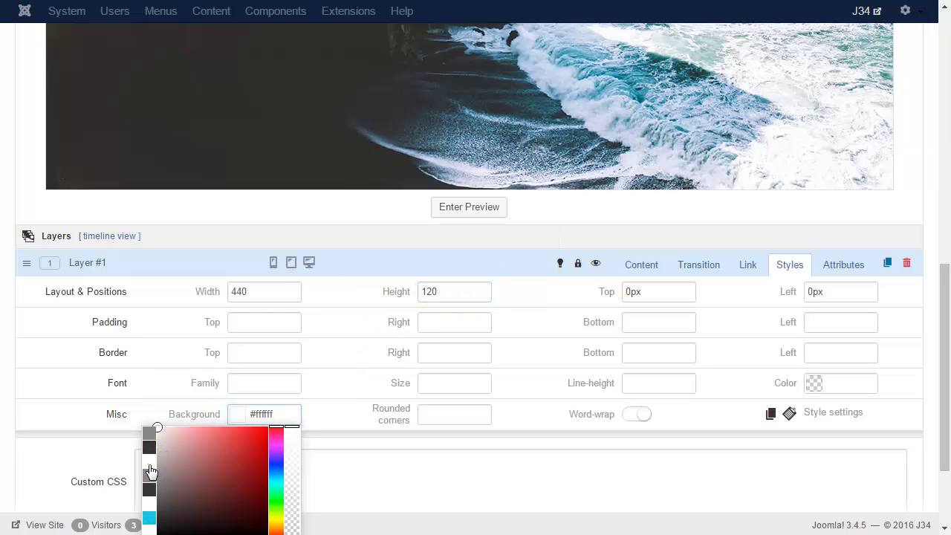
left_click(324, 423)
Centre the white box on the slide at 50% top and 50% left
scroll(336, 411, "up", 5)
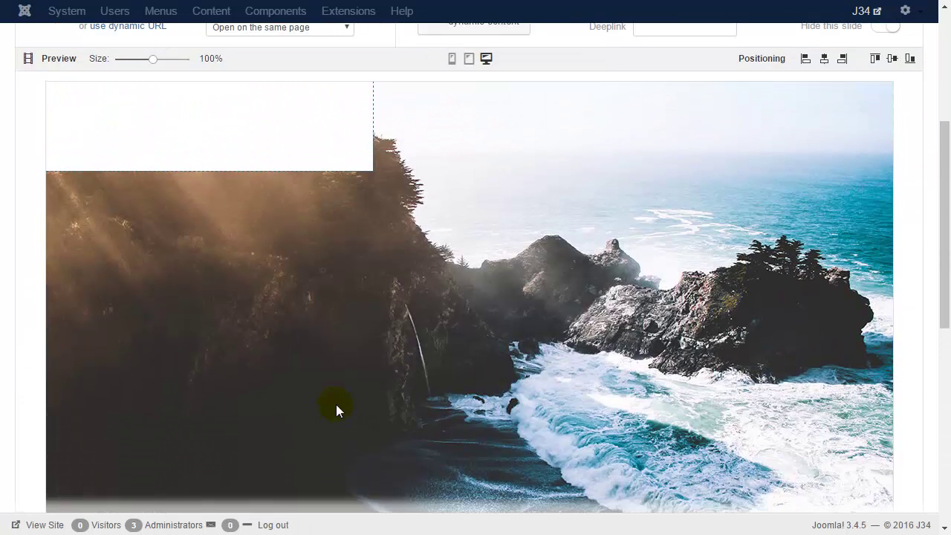
left_click_drag(166, 121, 428, 314)
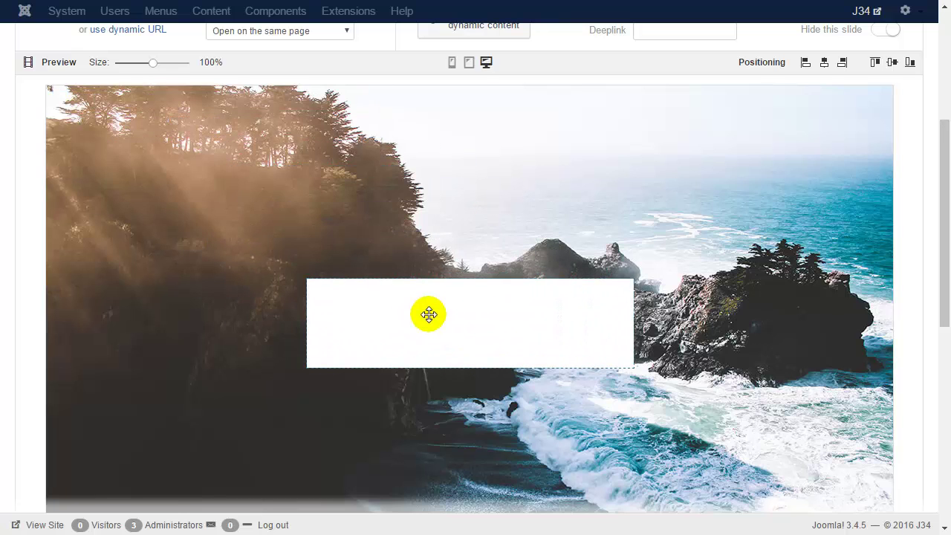
scroll(733, 319, "up", 2)
left_click(823, 212)
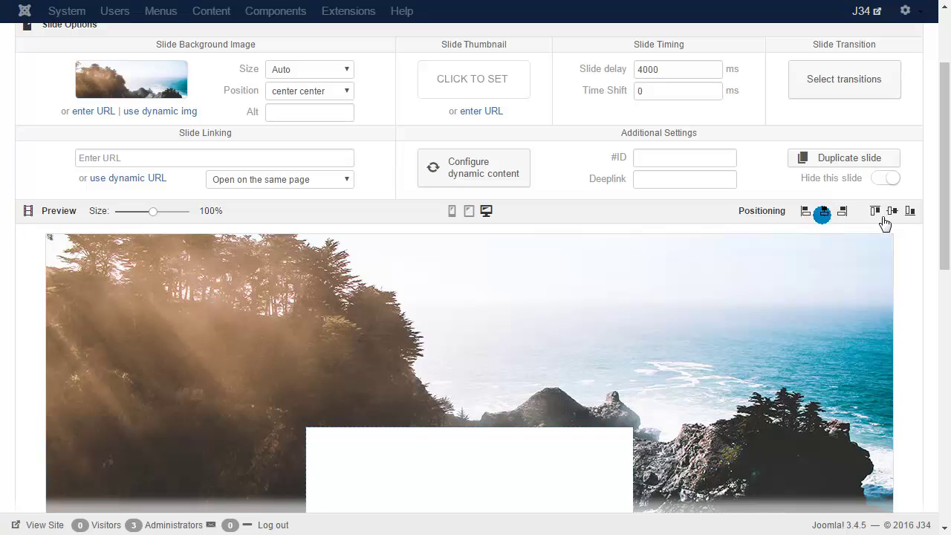
scroll(644, 286, "down", 3)
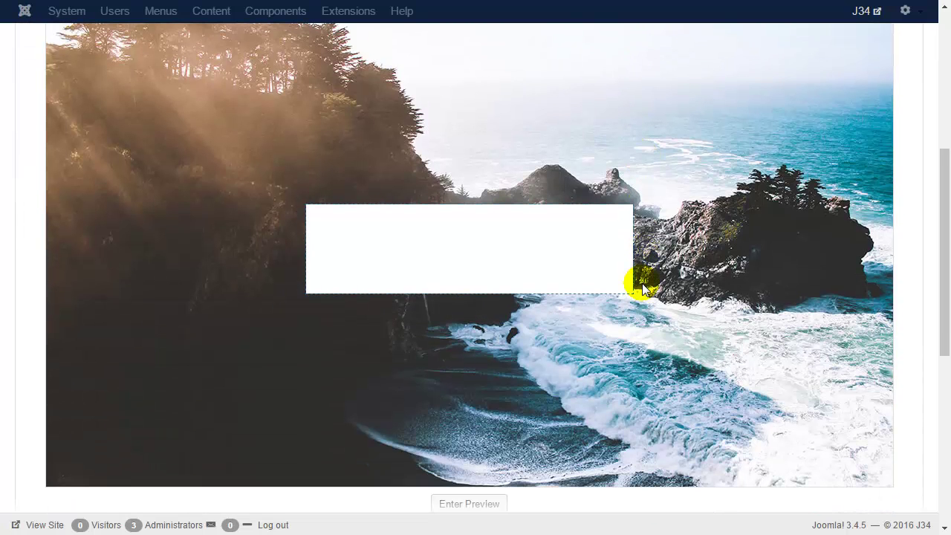
scroll(644, 286, "down", 4)
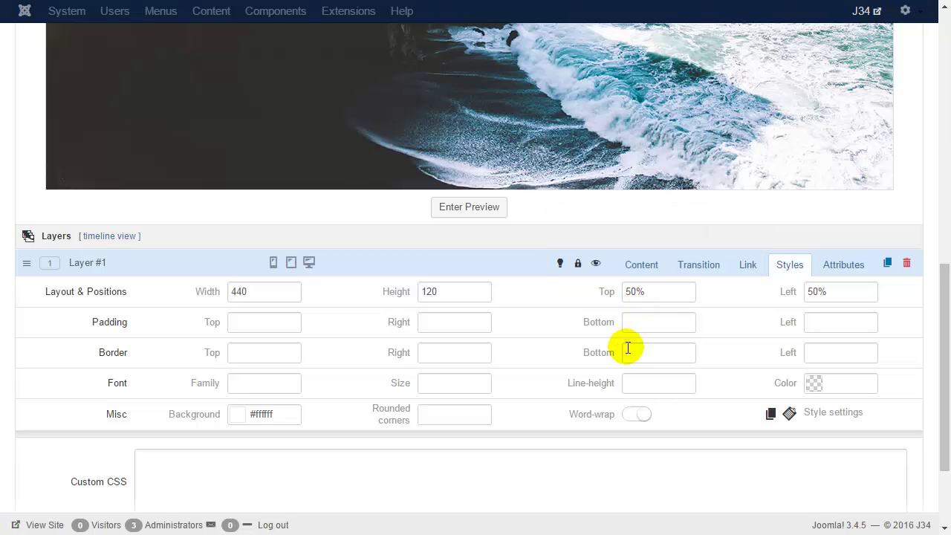
scroll(369, 381, "down", 3)
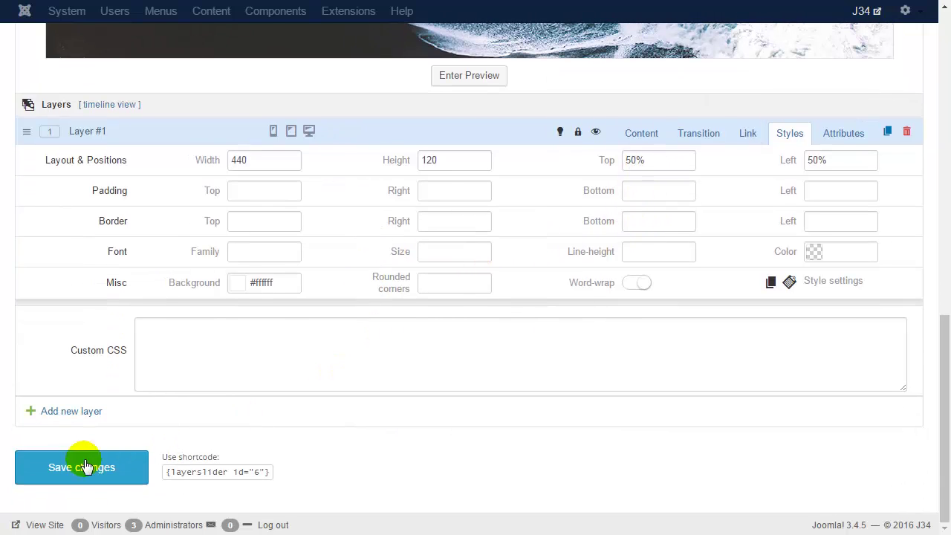
Add a text layer 'BUILDING YOUR BRAND IS SIMPLE' centred inside the white box
left_click(62, 420)
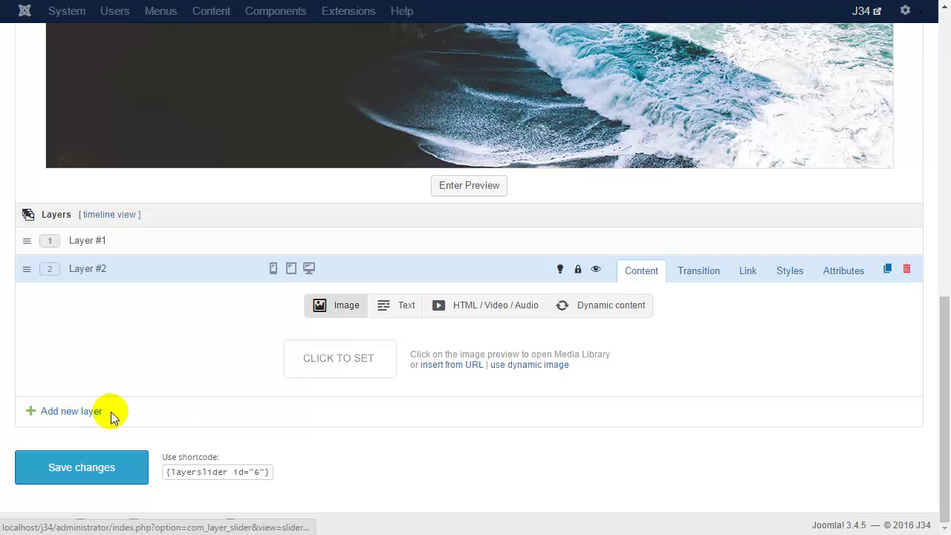
left_click(394, 308)
left_click(327, 418)
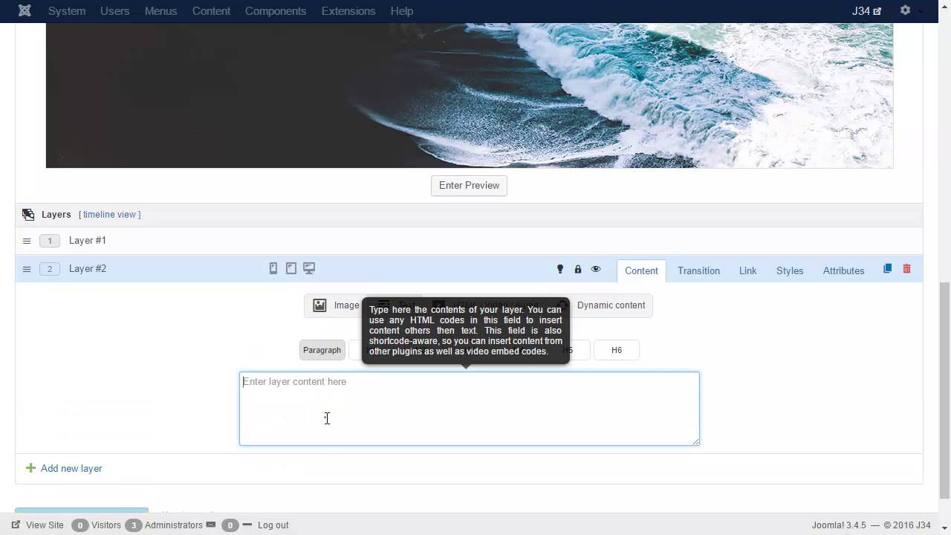
type("BUILDING YOUR BRAND IS SIMPLE")
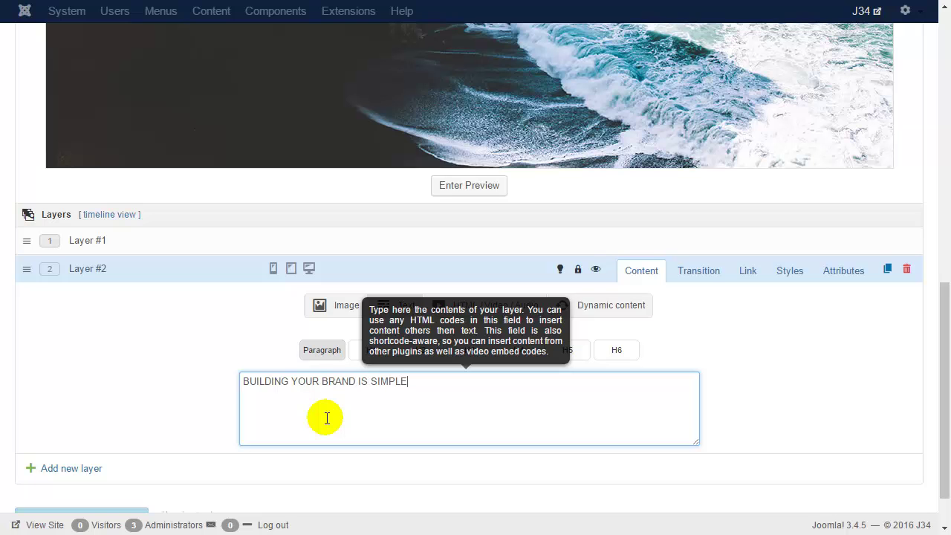
scroll(673, 353, "up", 5)
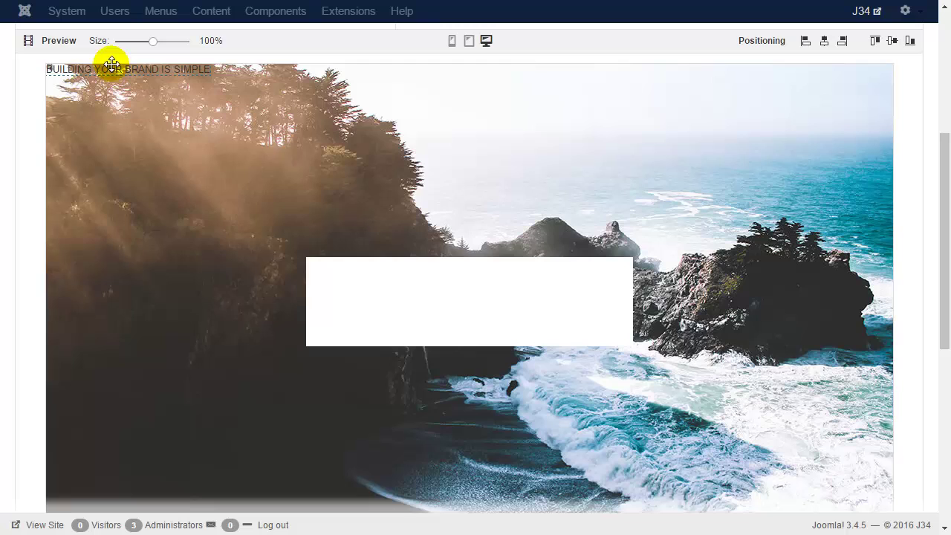
left_click_drag(112, 65, 447, 281)
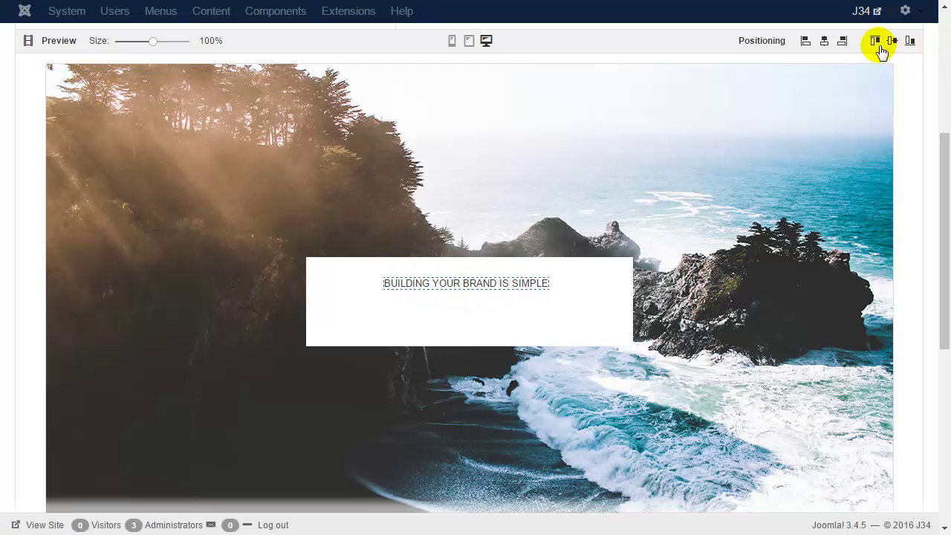
left_click(822, 43)
Style the heading in Roboto, 20 px, colour #363636
scroll(677, 342, "down", 4)
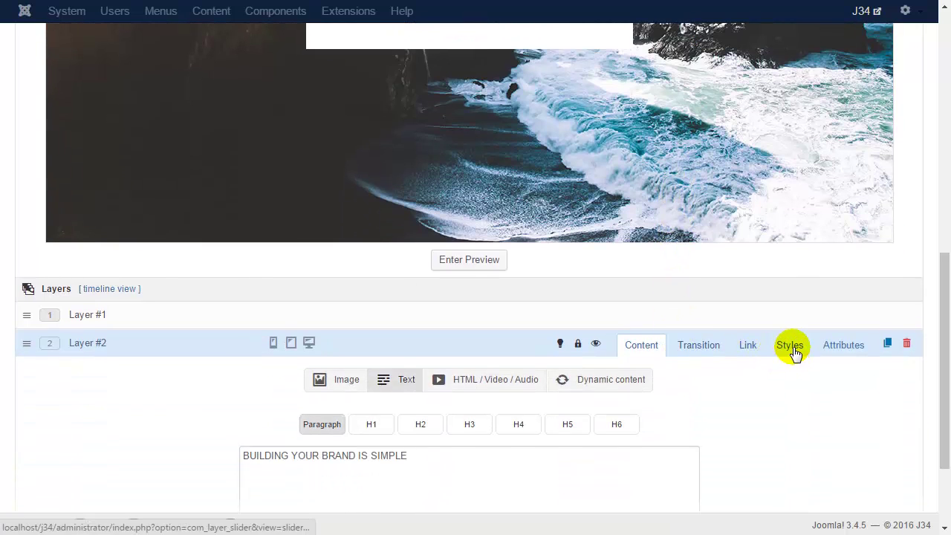
left_click(791, 345)
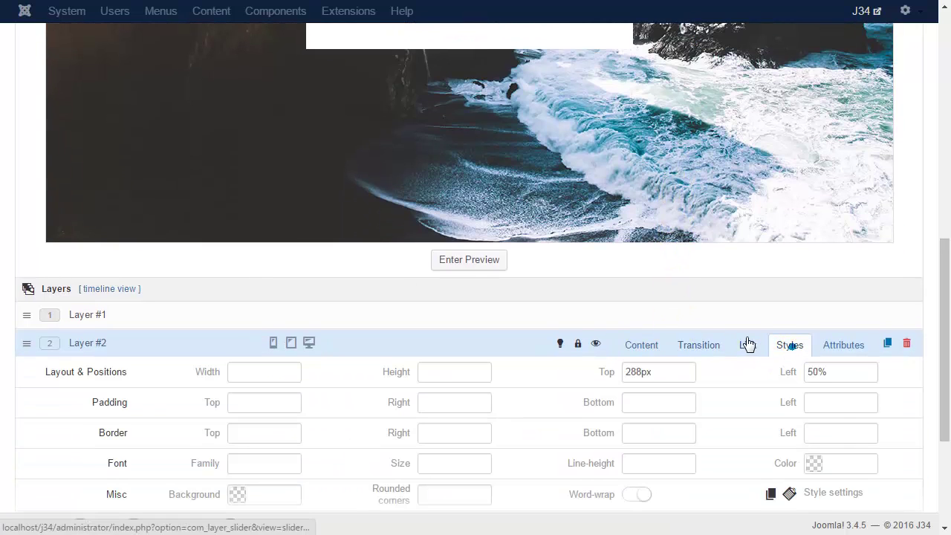
scroll(510, 350, "down", 2)
left_click(263, 321)
left_click(263, 320)
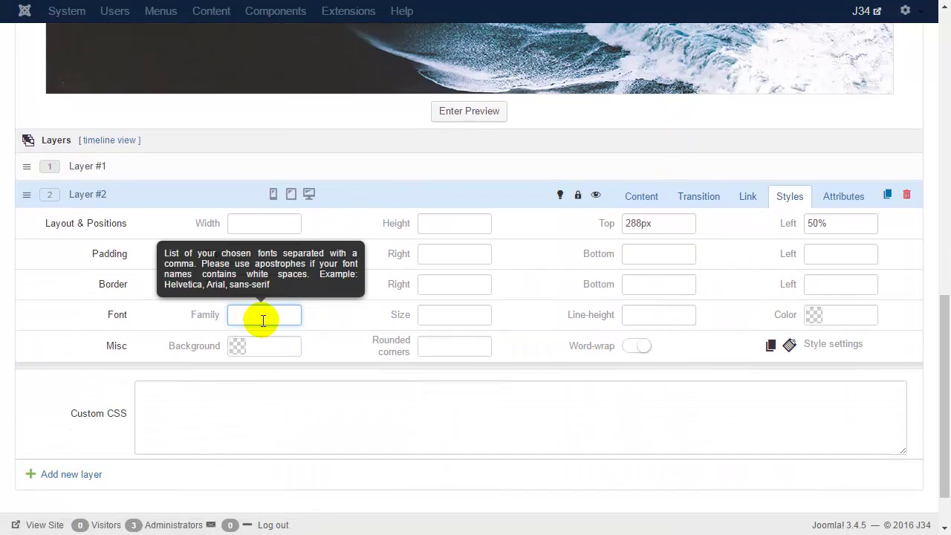
type("Roboto")
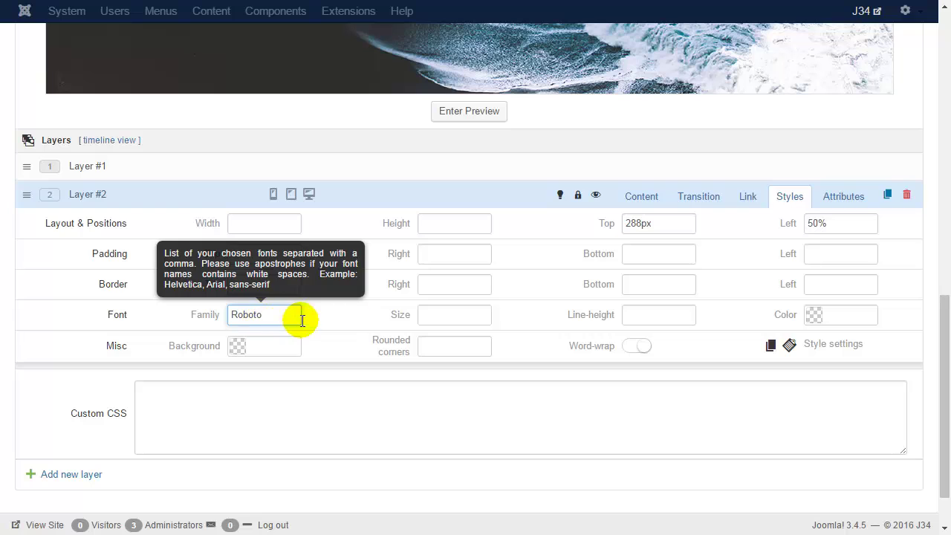
left_click(442, 318)
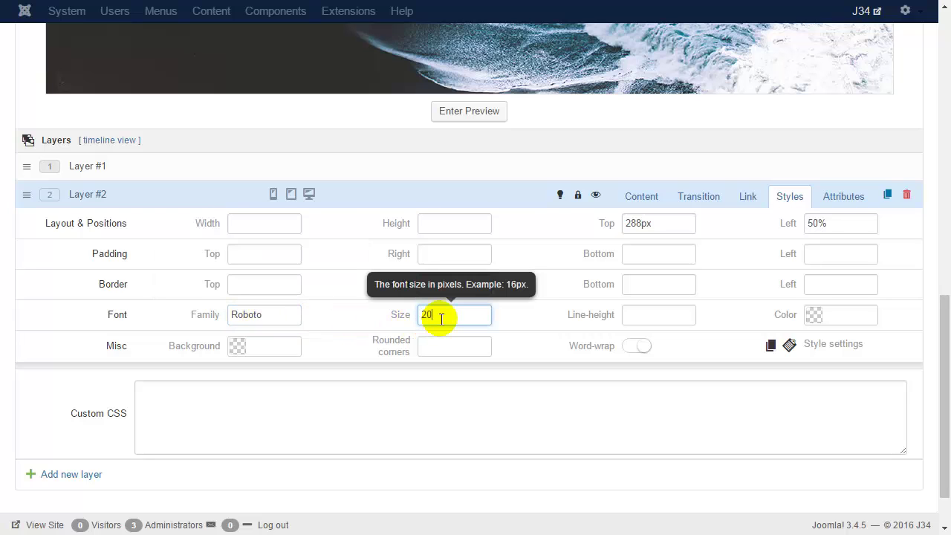
left_click(855, 316)
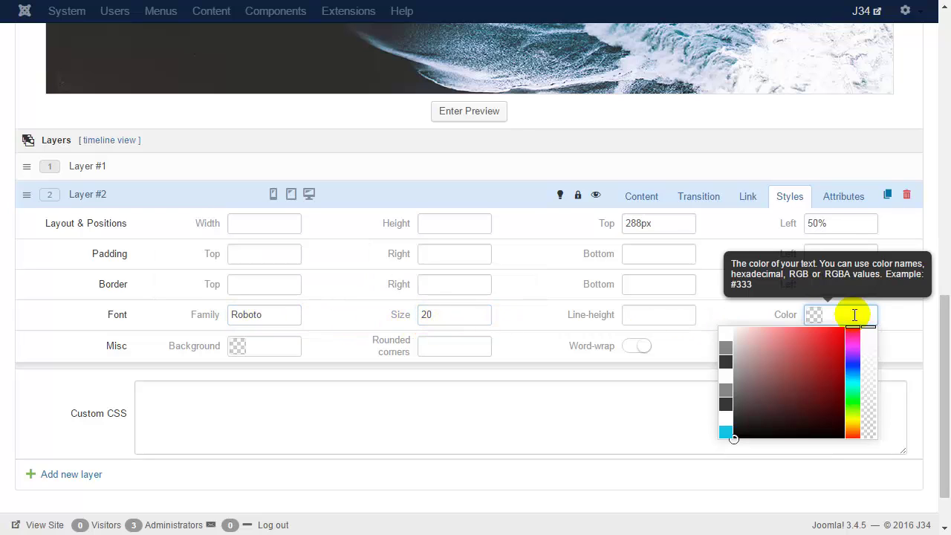
type("#363636")
left_click(892, 325)
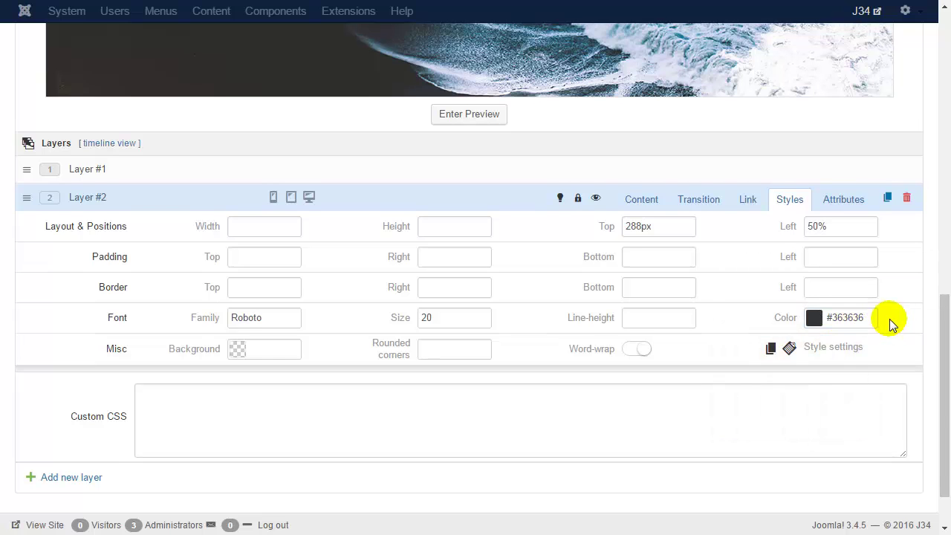
Add custom CSS giving the heading 0.08em letter-spacing
scroll(892, 325, "up", 5)
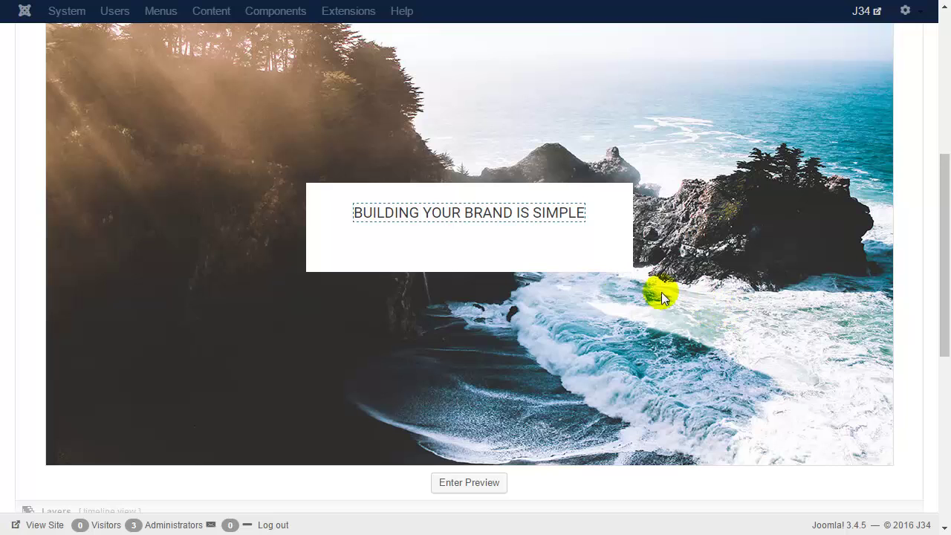
scroll(616, 298, "down", 4)
scroll(612, 300, "down", 1)
left_click(206, 409)
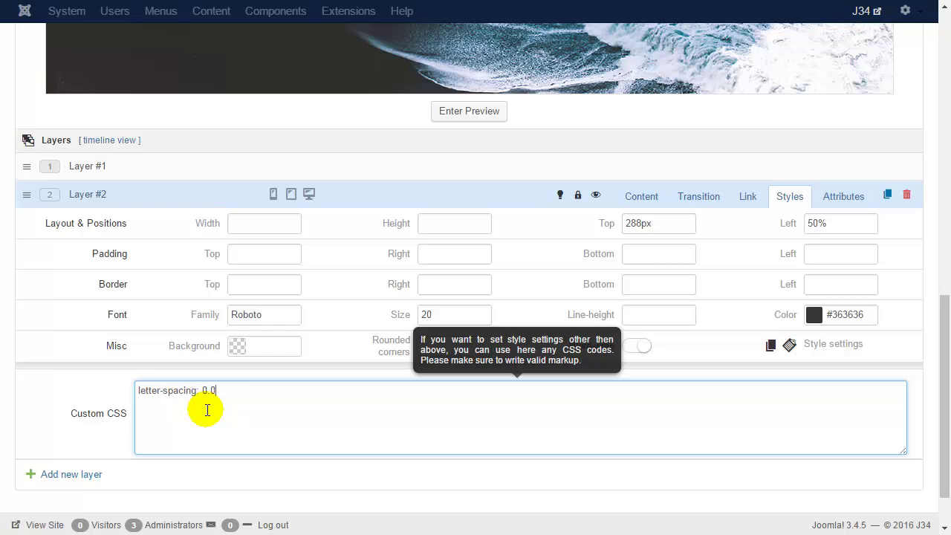
scroll(207, 410, "up", 4)
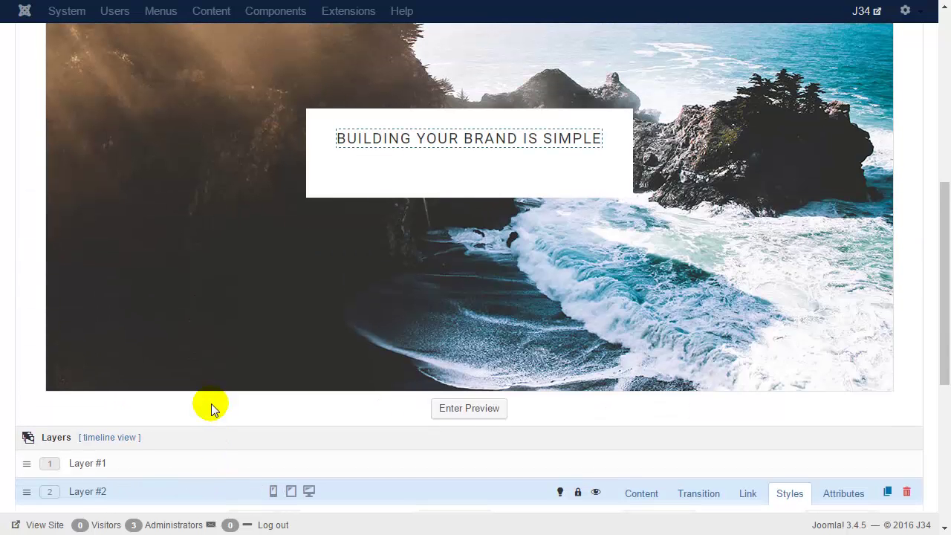
scroll(208, 411, "down", 5)
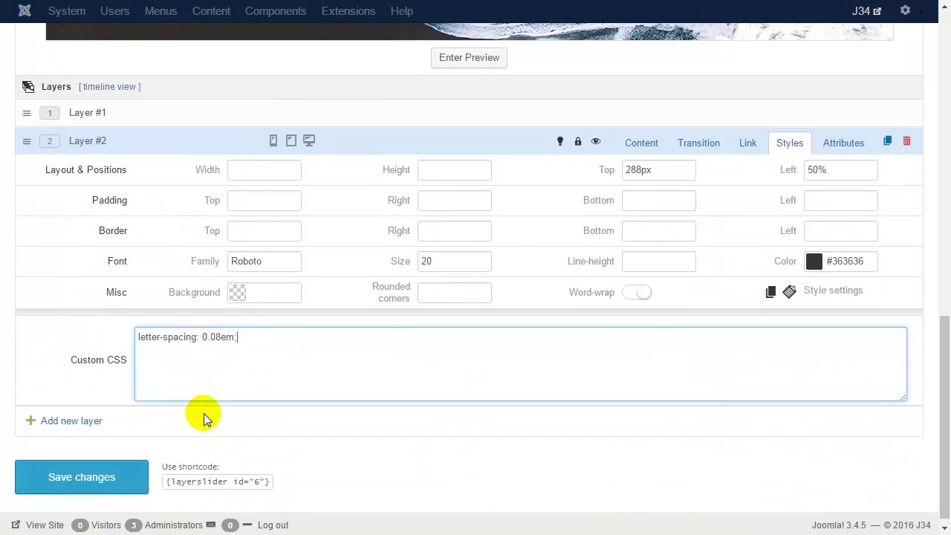
Add a text layer with the caption 'business, lifestyle'
left_click(58, 413)
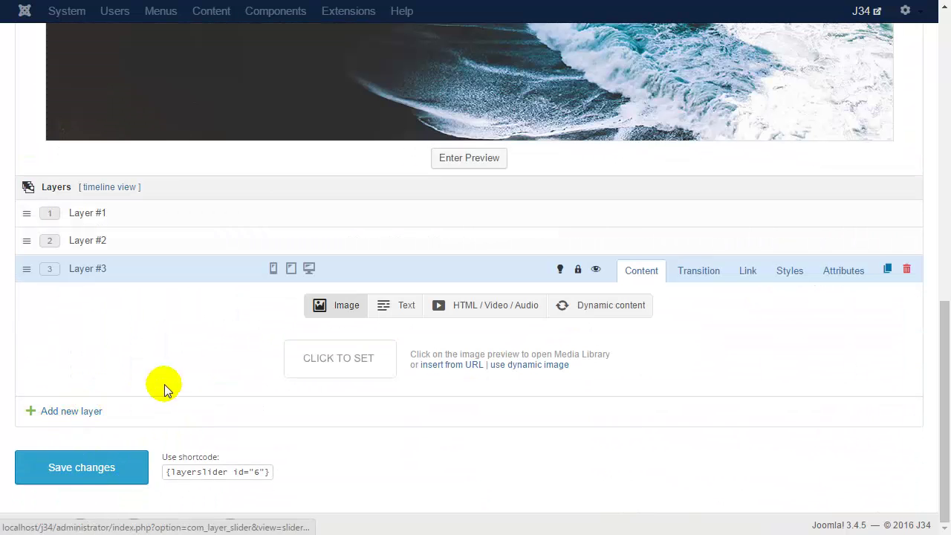
left_click(402, 306)
left_click(386, 414)
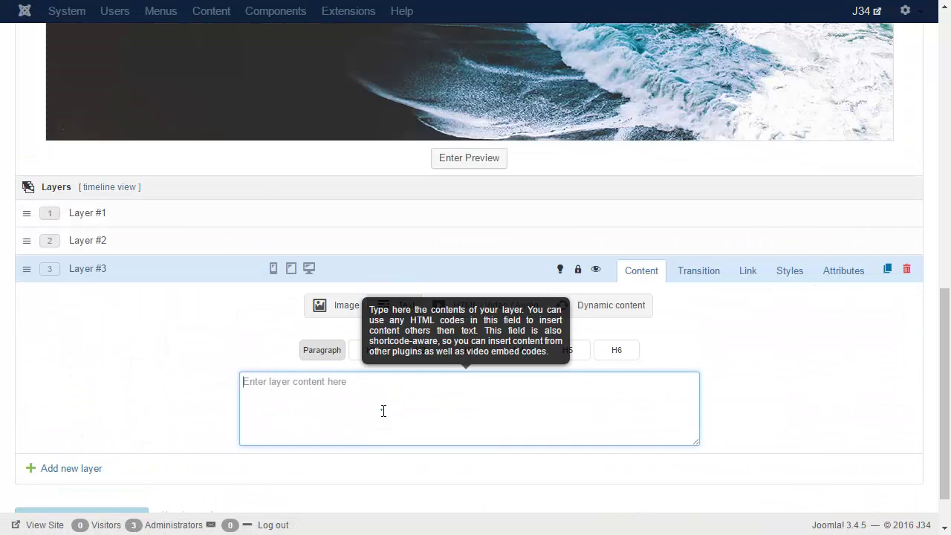
type("business, lifestyle")
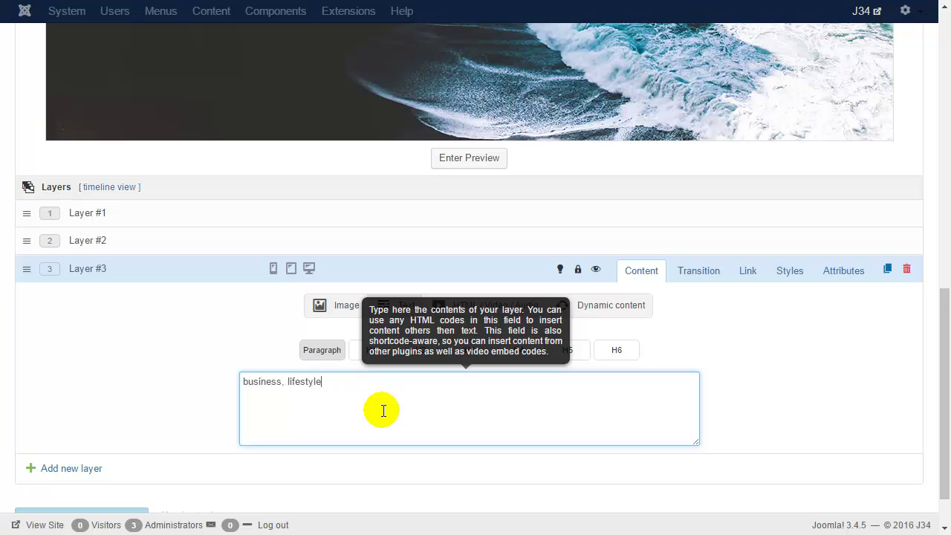
Centre the caption horizontally just beneath the headline in the white box
scroll(384, 411, "up", 5)
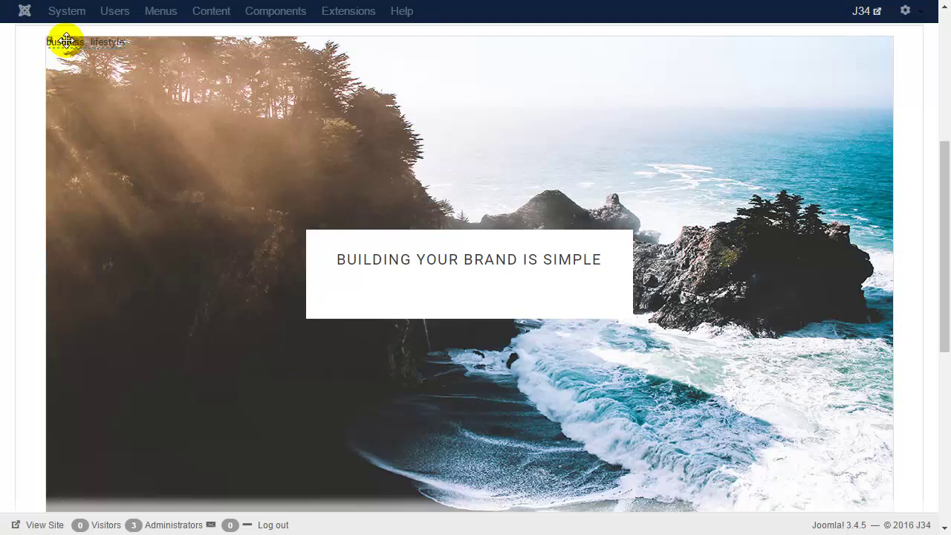
left_click_drag(273, 166, 473, 304)
scroll(744, 208, "up", 2)
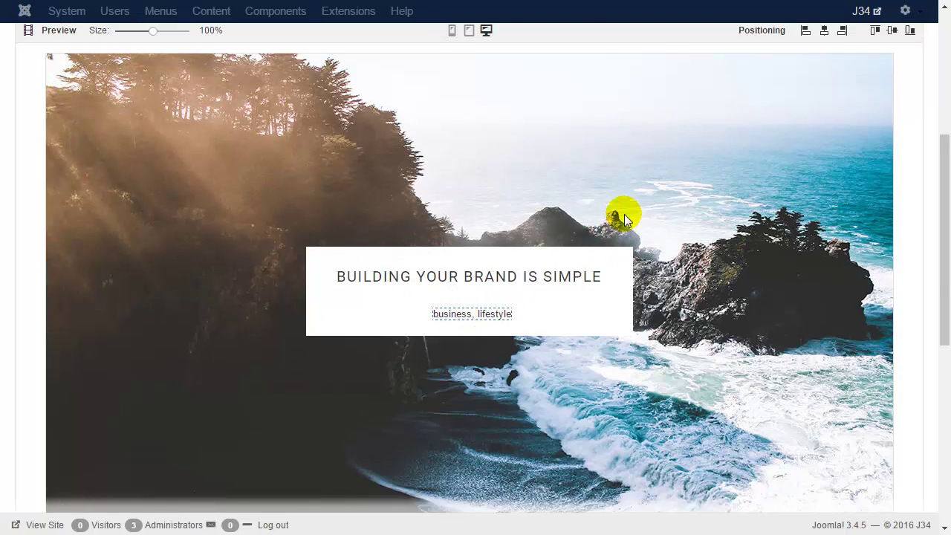
left_click(823, 163)
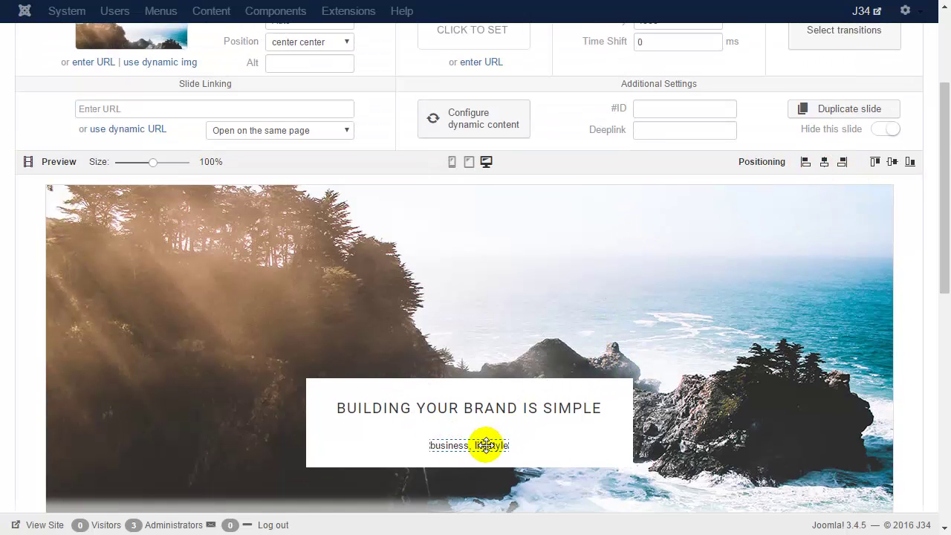
key("Up")
key("Up")
key("Up")
key("Up")
key("Up")
key("Up")
key("Up")
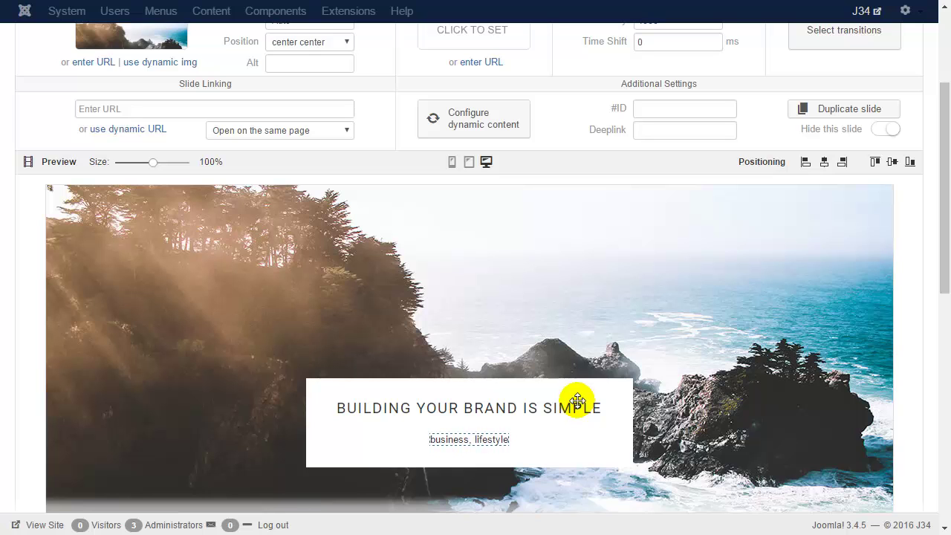
scroll(577, 402, "down", 4)
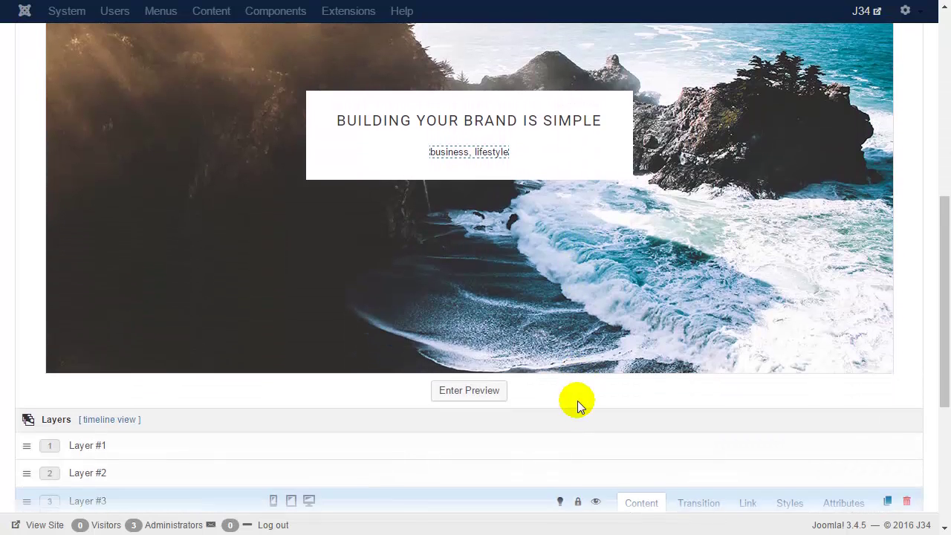
scroll(578, 401, "down", 3)
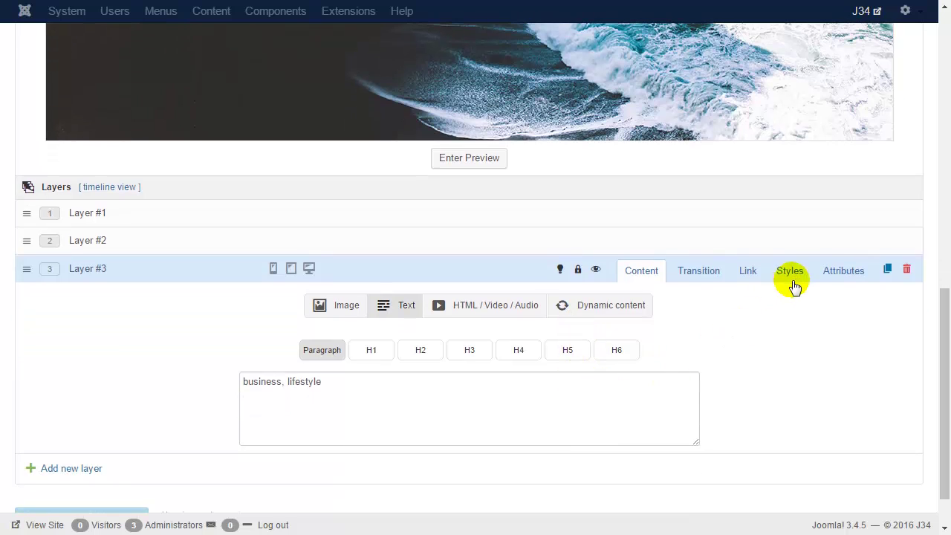
Set the caption's font to Roboto Slab, 15 px, colour #878787
left_click(790, 272)
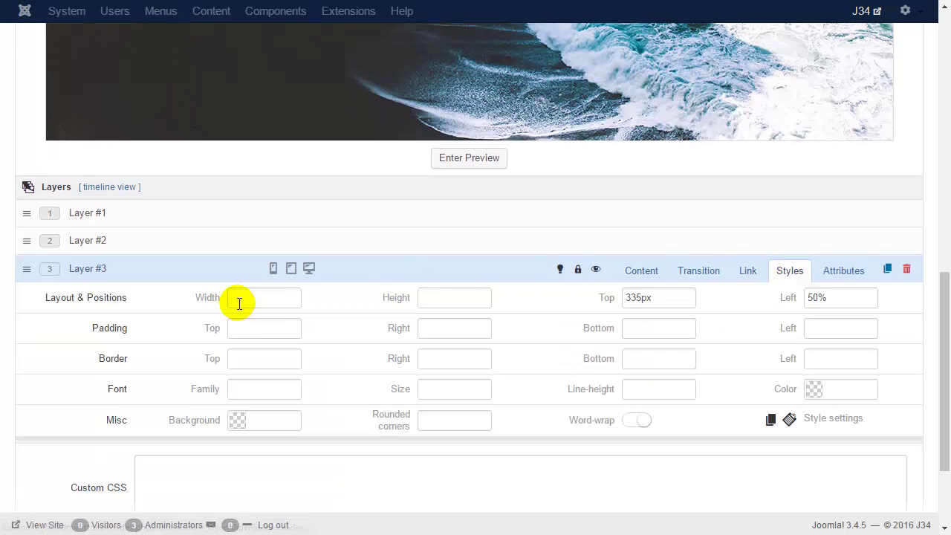
left_click(250, 390)
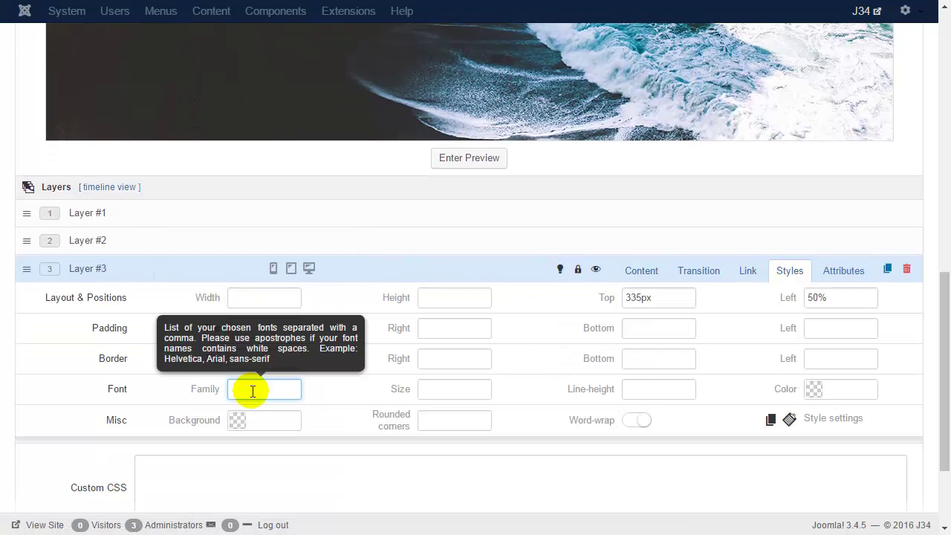
left_click(446, 392)
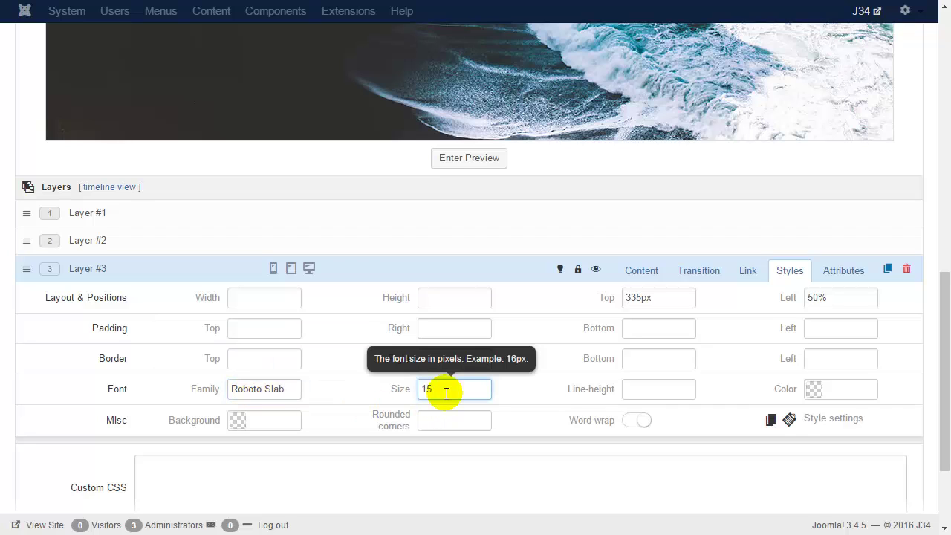
left_click(837, 385)
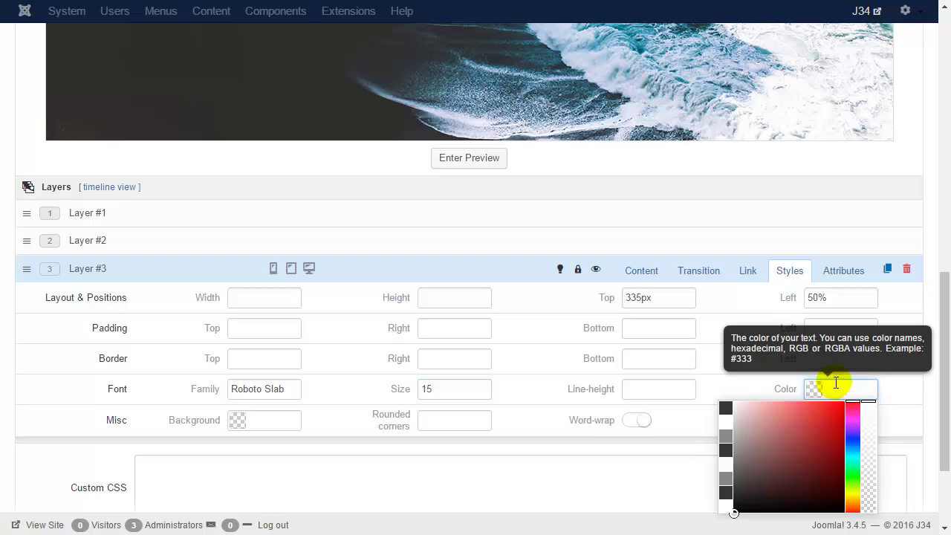
type("#878787")
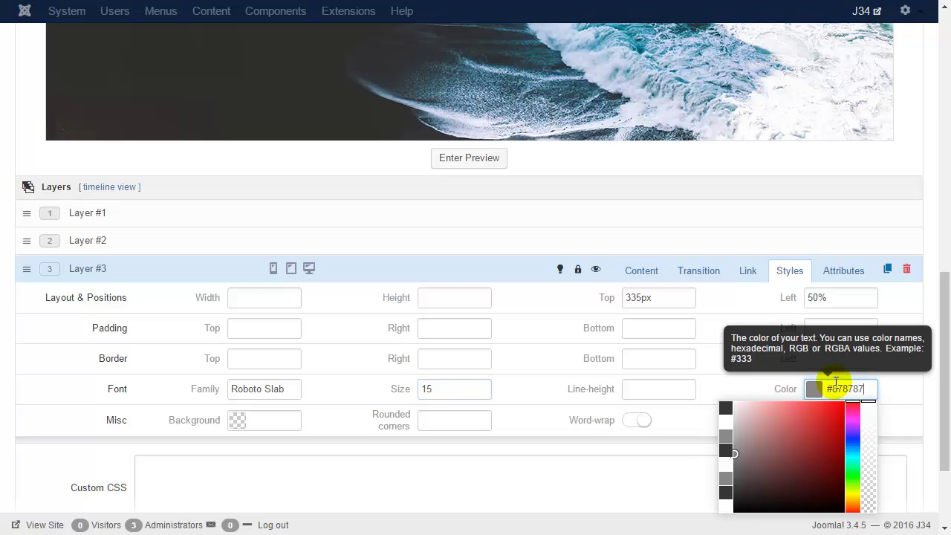
left_click(897, 392)
scroll(896, 392, "up", 5)
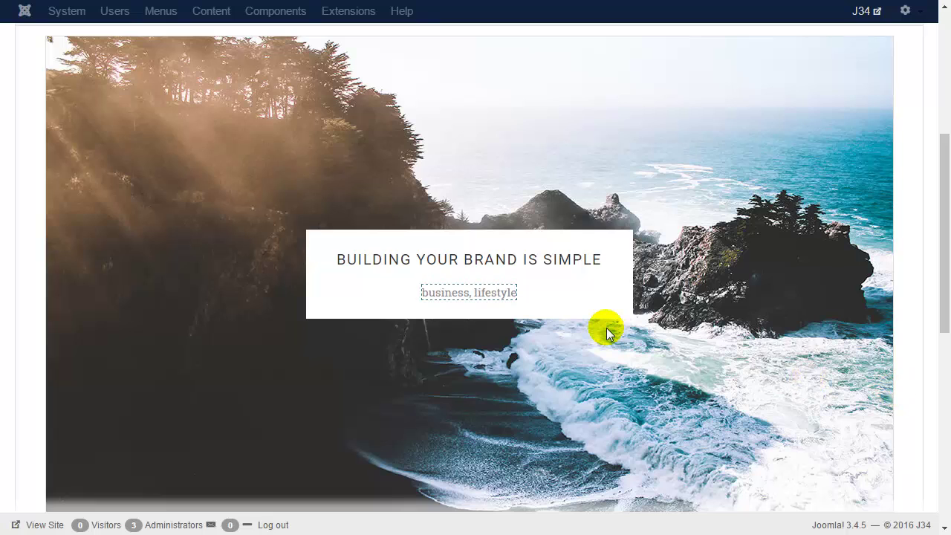
Select the headline and play, then stop, the slide preview
left_click(433, 263)
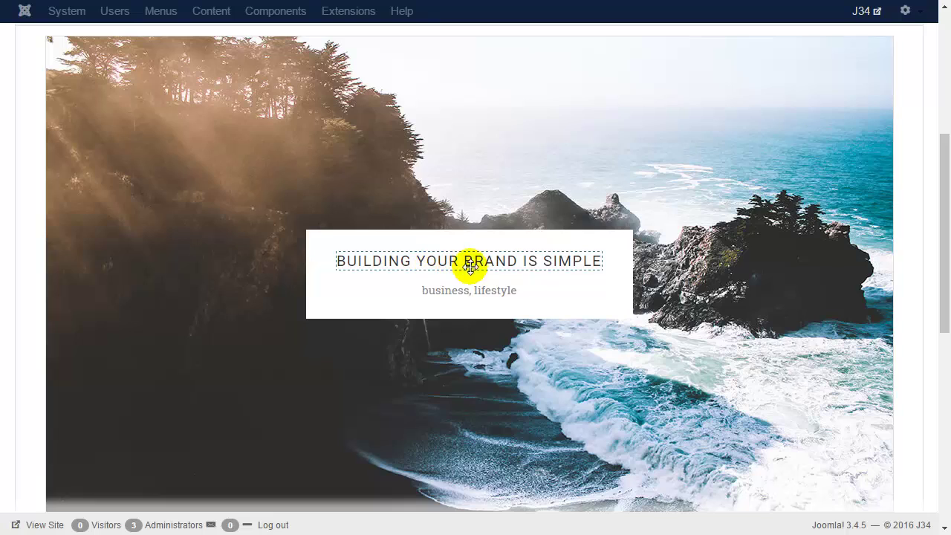
scroll(528, 349, "down", 1)
left_click(469, 455)
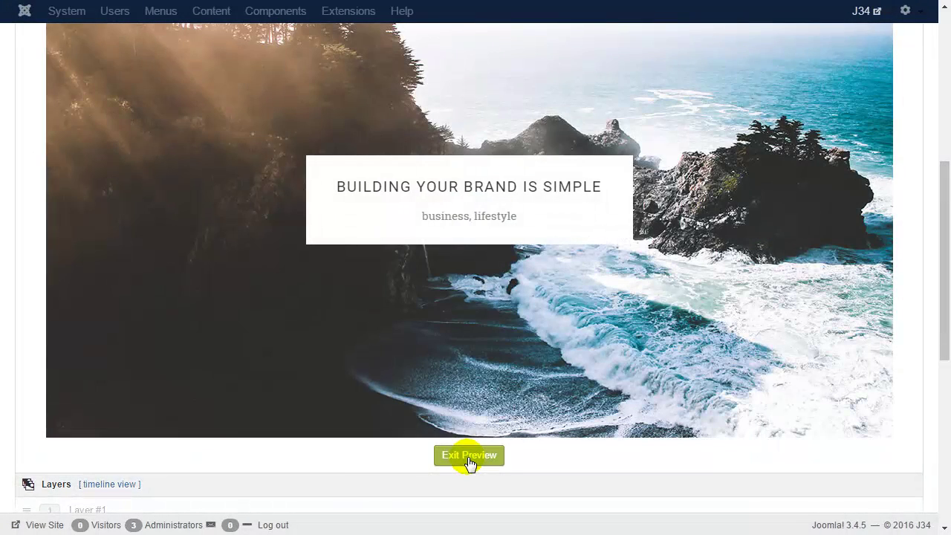
left_click(470, 459)
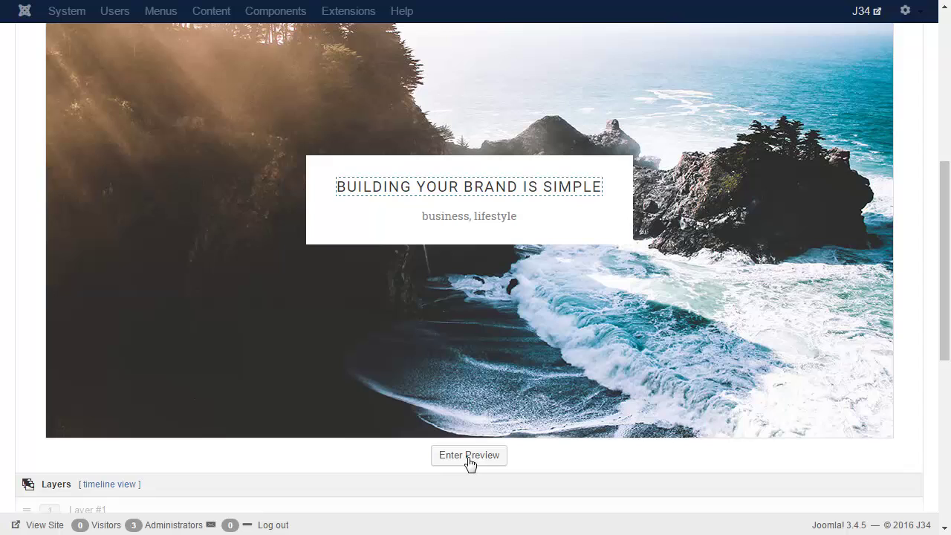
Open Layer #1's settings, showing its 440 × 120 white #ffffff style
left_click(449, 215)
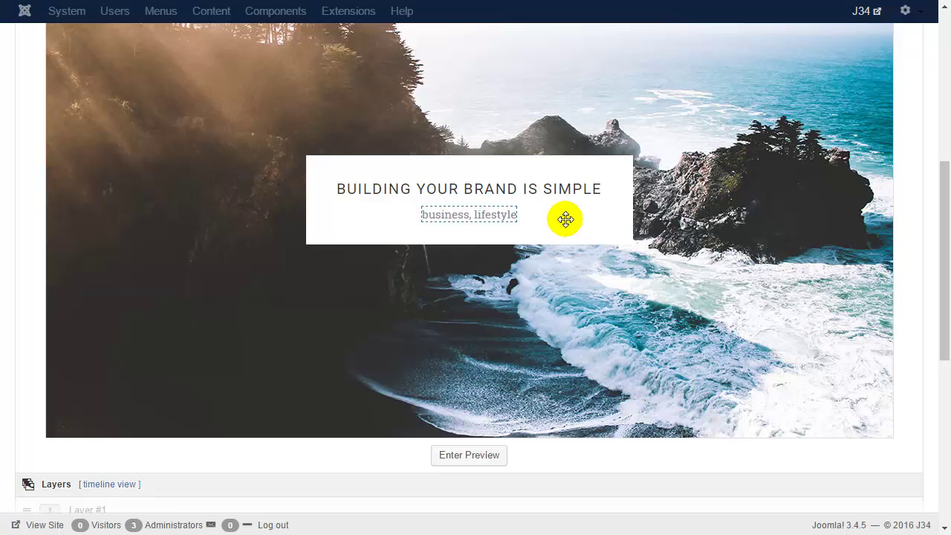
scroll(566, 219, "down", 1)
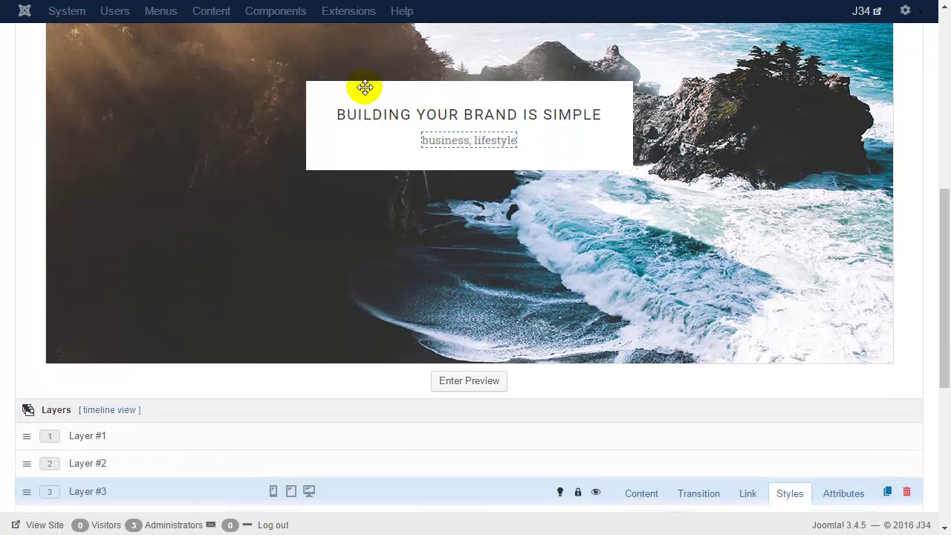
left_click(357, 84)
scroll(365, 221, "down", 2)
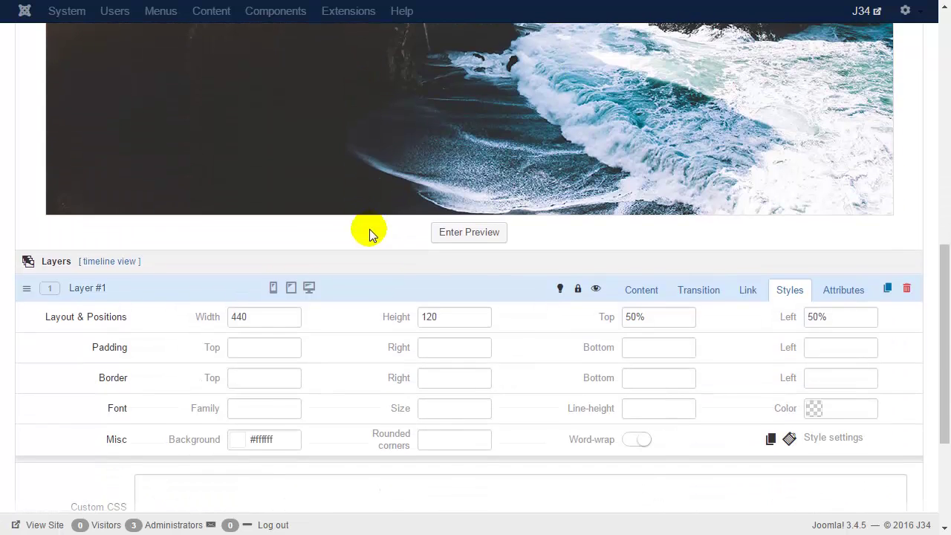
Set Layer #1's entry and exit OffsetX to 0 and exit ScaleX and ScaleY to 0
left_click(690, 292)
scroll(679, 293, "down", 1)
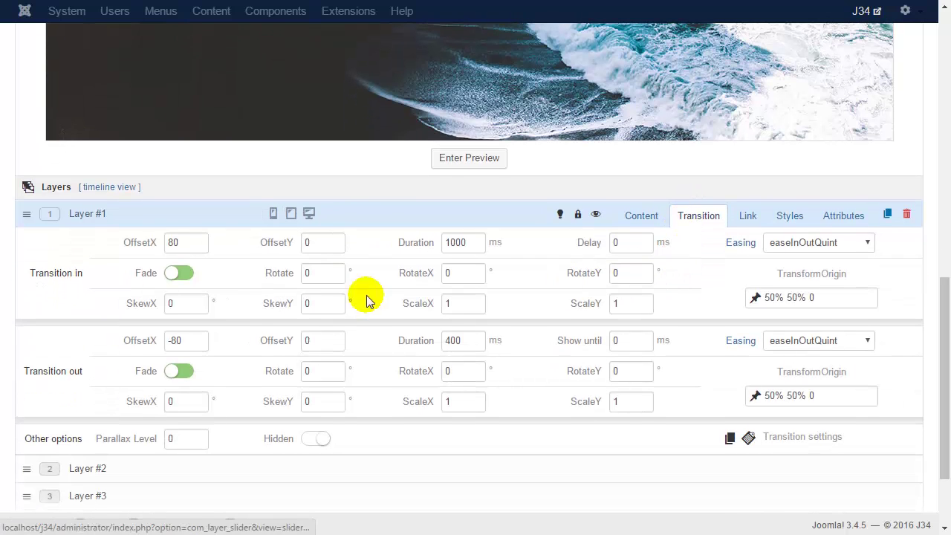
double_click(187, 243)
type("0")
left_click_drag(187, 340, 161, 342)
type("0")
double_click(468, 303)
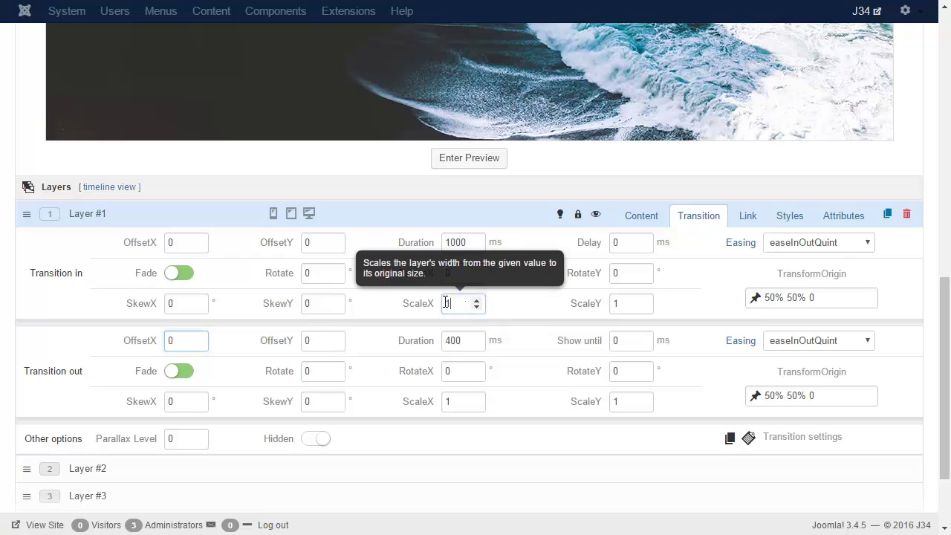
double_click(456, 401)
type("0")
double_click(632, 402)
type("0")
Preview the caption box's new transition, then select the heading layer
scroll(562, 394, "up", 2)
scroll(566, 395, "up", 3)
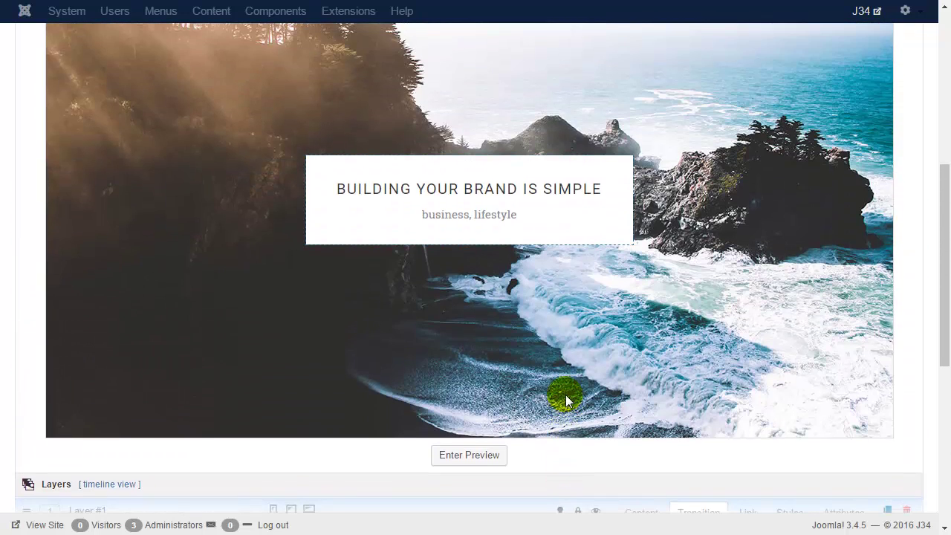
left_click(450, 457)
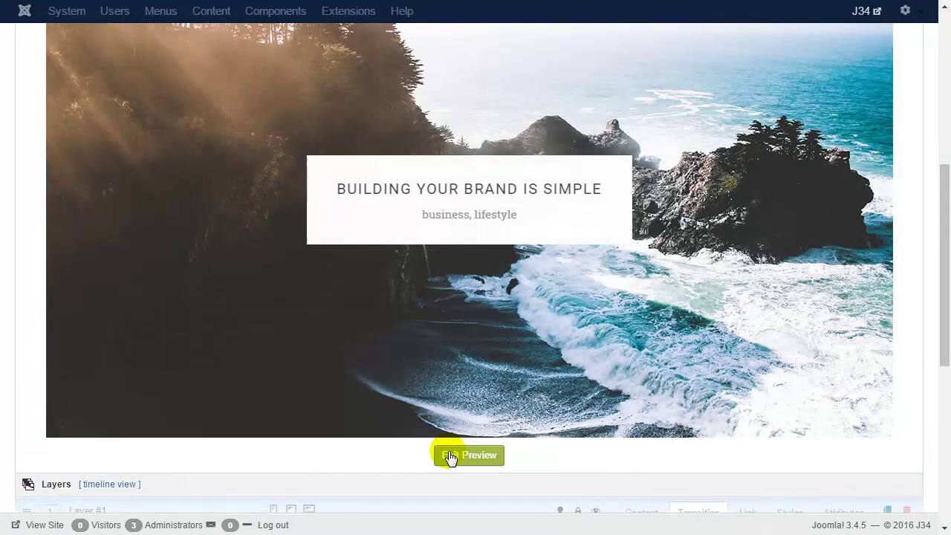
left_click(449, 457)
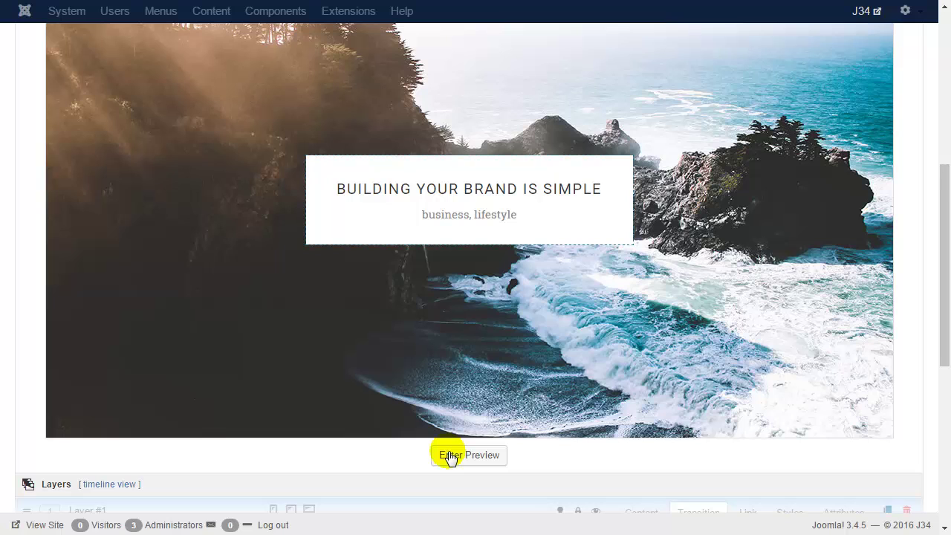
left_click(400, 190)
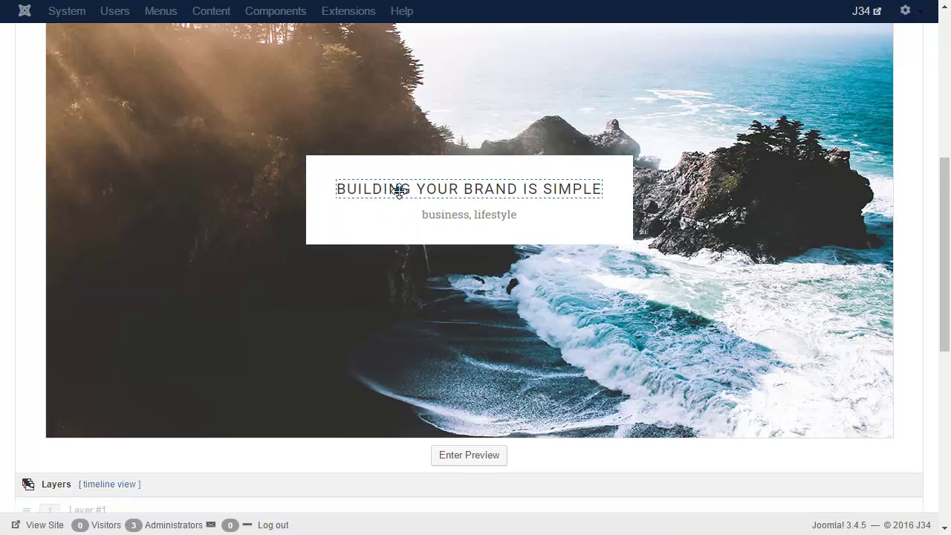
Give the heading OffsetX 0 and entry OffsetY 50, then preview it
scroll(415, 335, "down", 5)
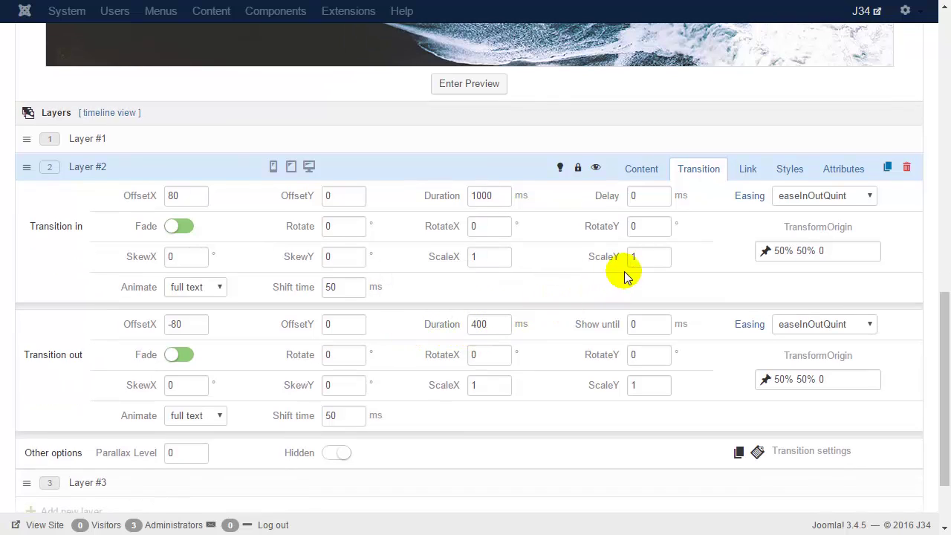
left_click(165, 196)
type("0")
left_click(186, 325)
type("0")
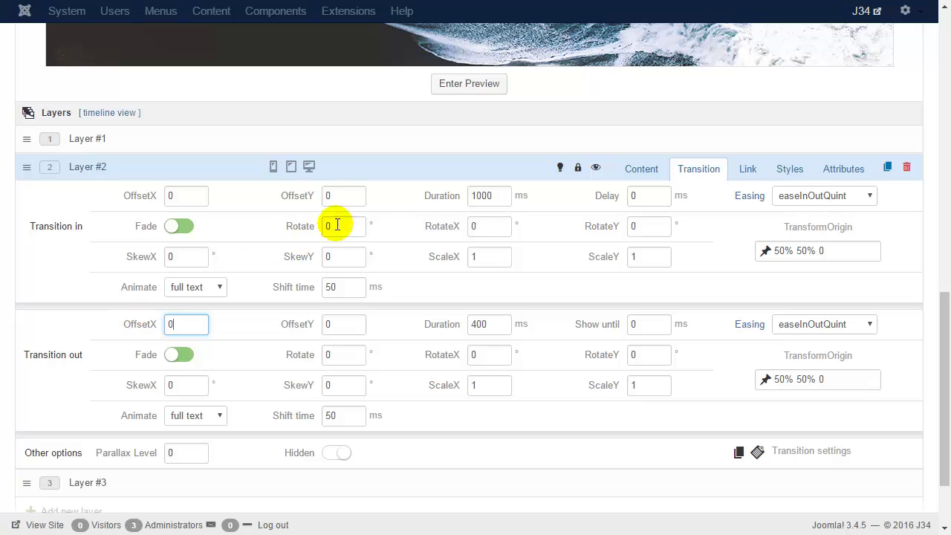
left_click(340, 195)
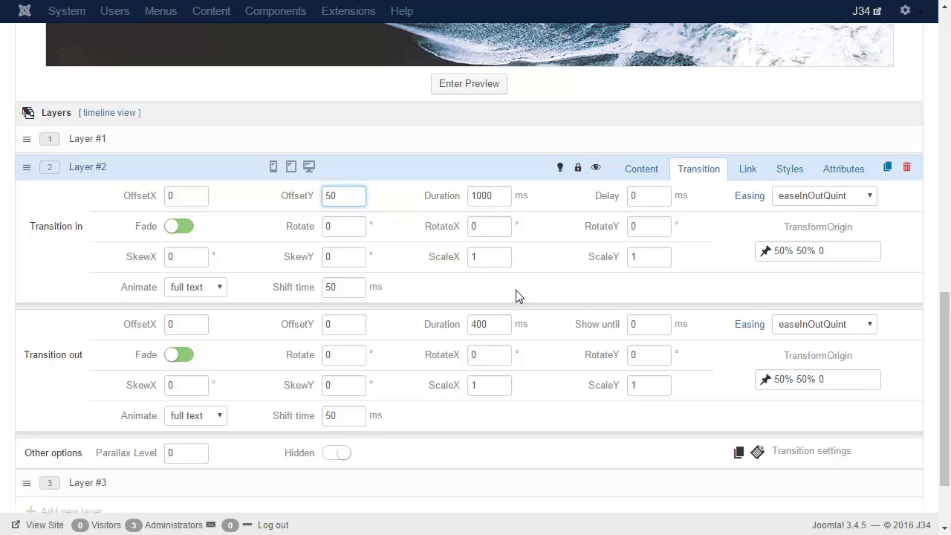
scroll(519, 296, "up", 5)
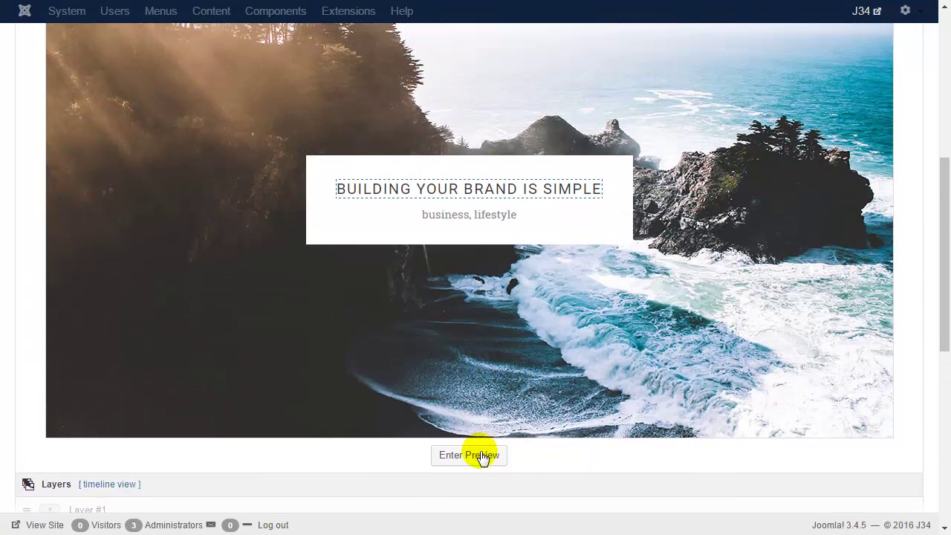
left_click(469, 455)
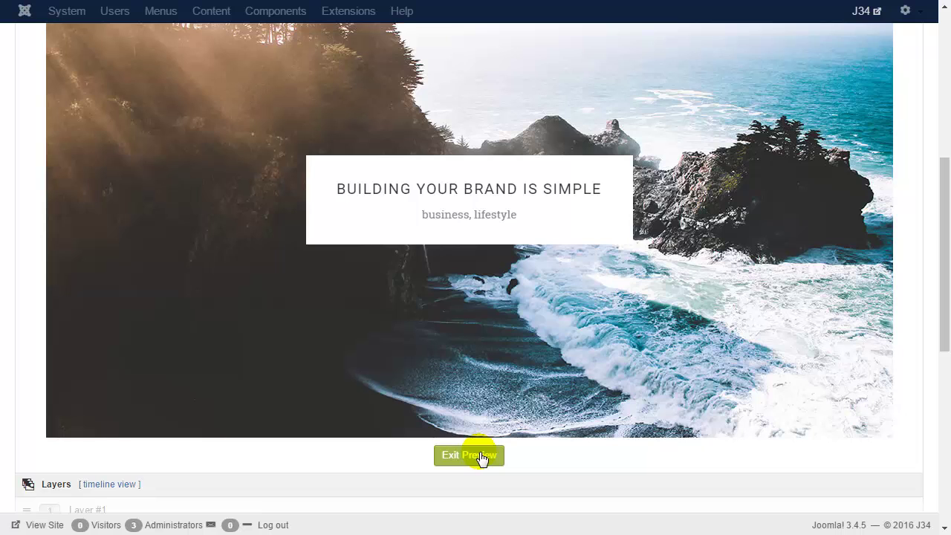
left_click(481, 457)
Animate the heading 'by lines ascending', add overflow: hidden; to its custom CSS, and preview
scroll(481, 453, "down", 5)
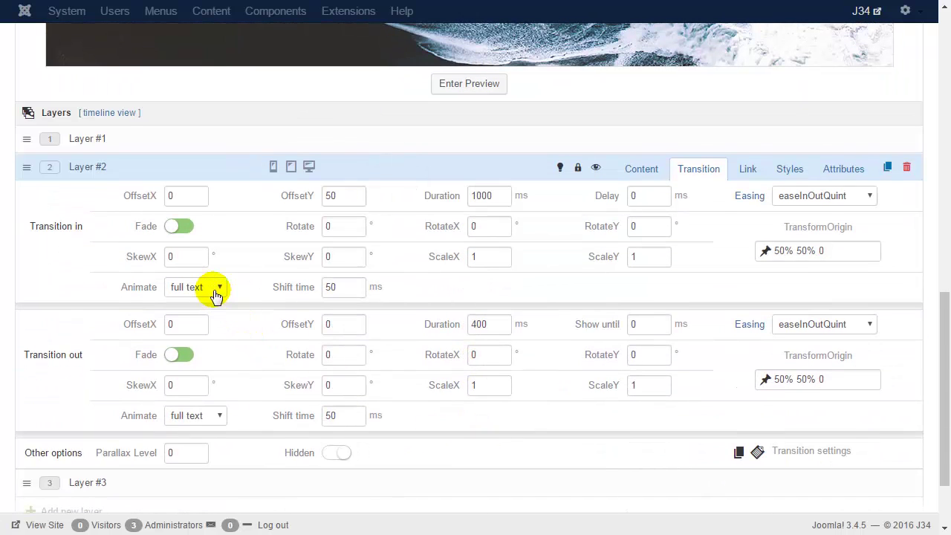
left_click(215, 291)
left_click(212, 313)
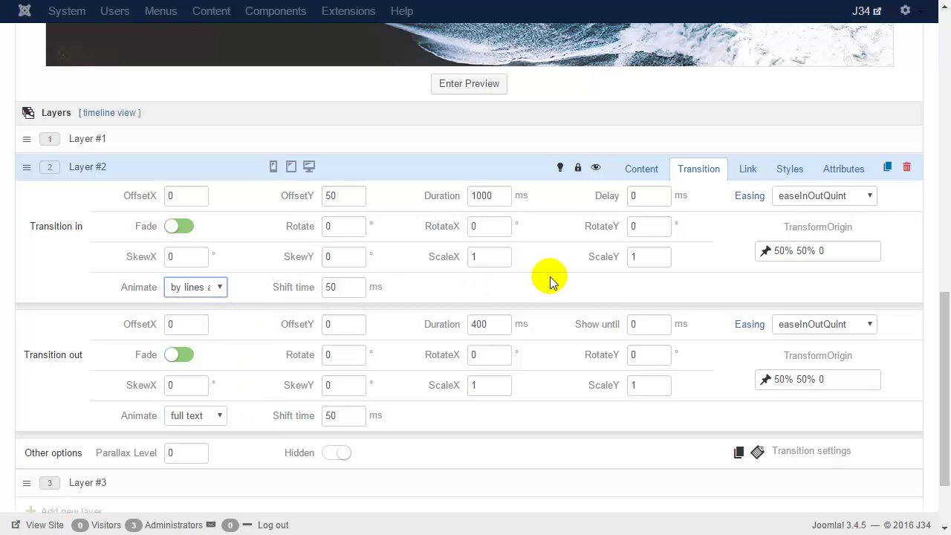
left_click(794, 172)
left_click(295, 401)
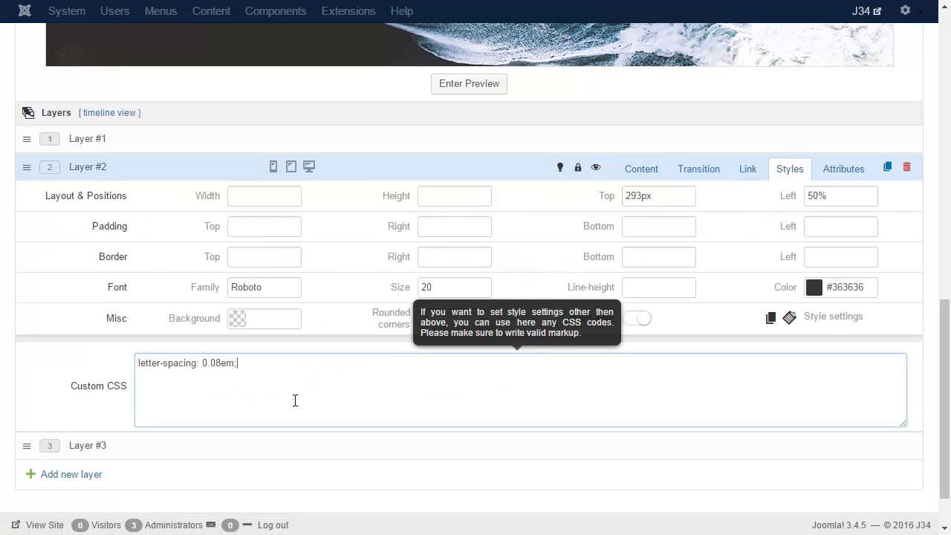
left_click(295, 401)
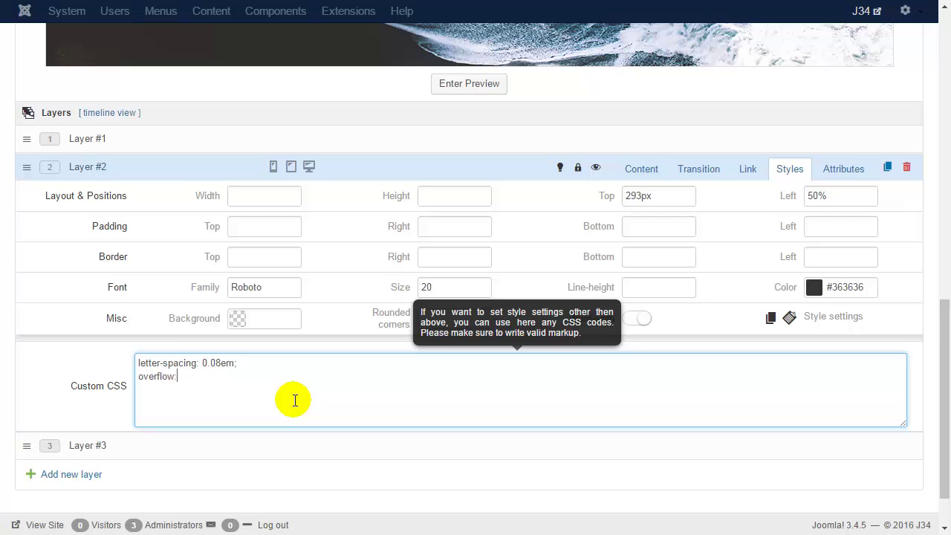
scroll(295, 400, "up", 5)
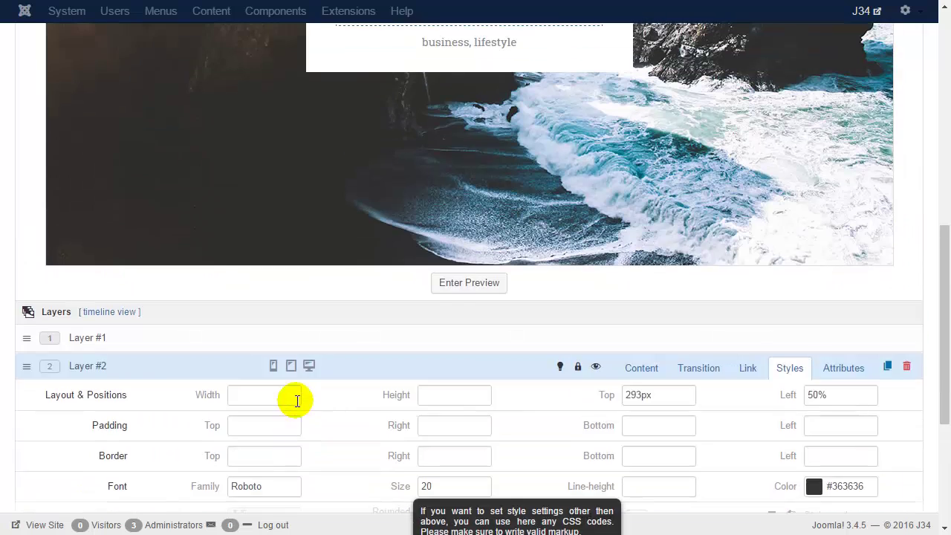
left_click(469, 455)
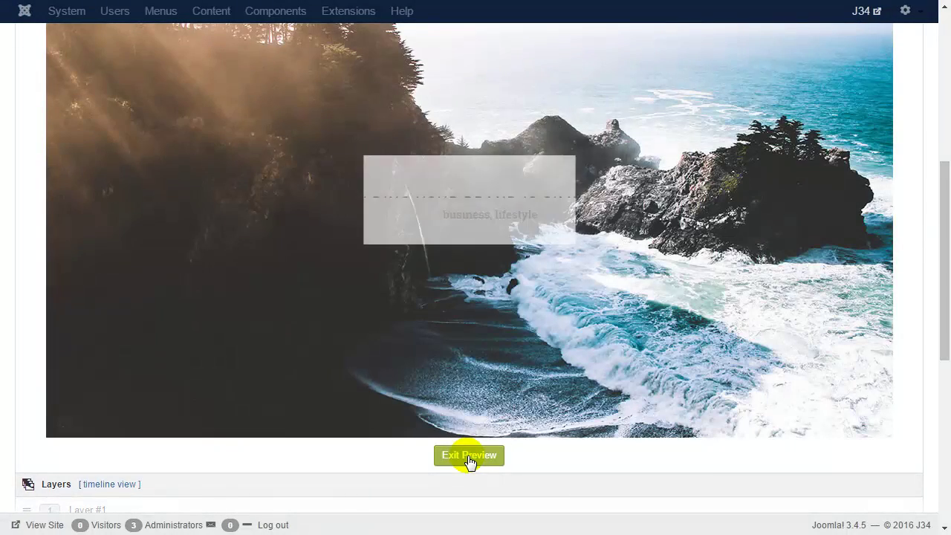
Copy the heading's 50 px rise-by-lines transition and paste it onto the 'business, lifestyle' subtitle layer
left_click(469, 456)
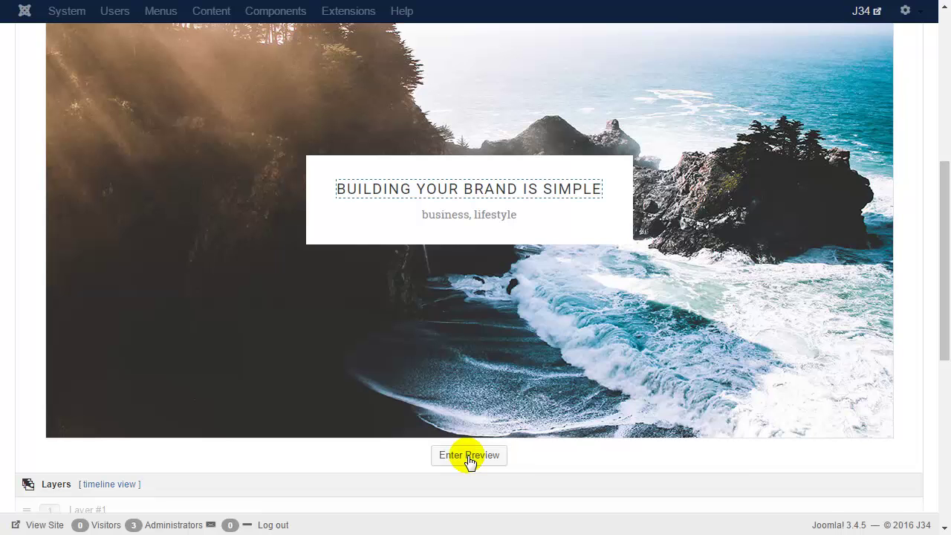
scroll(483, 373, "down", 4)
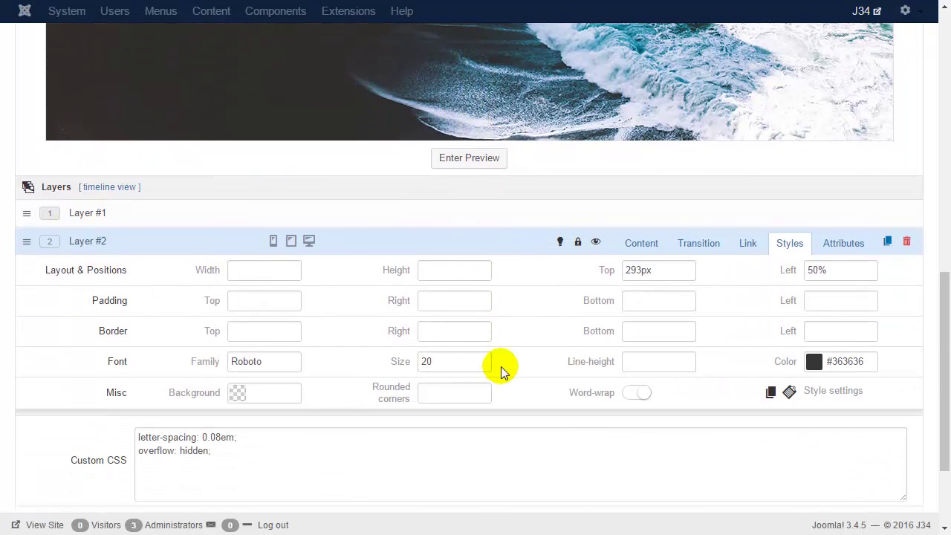
left_click(695, 249)
scroll(696, 256, "down", 1)
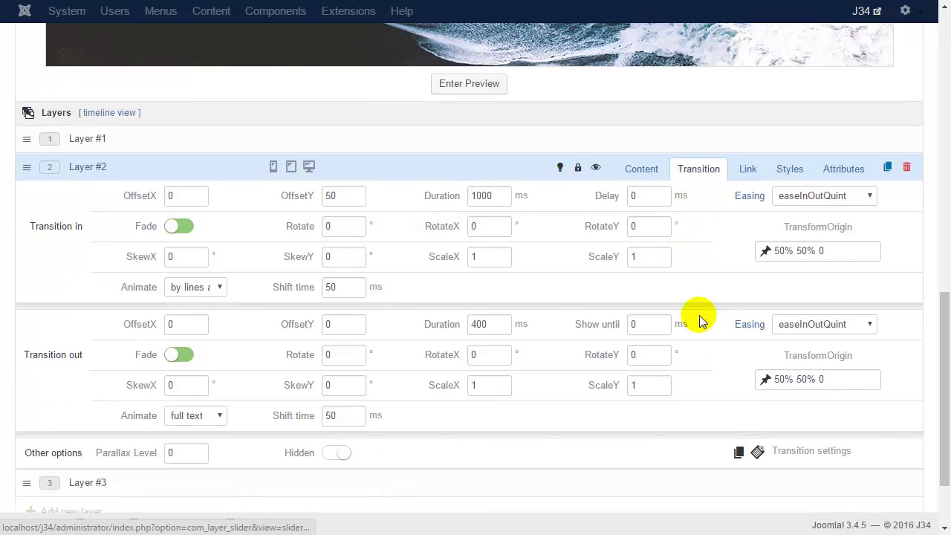
scroll(616, 335, "up", 5)
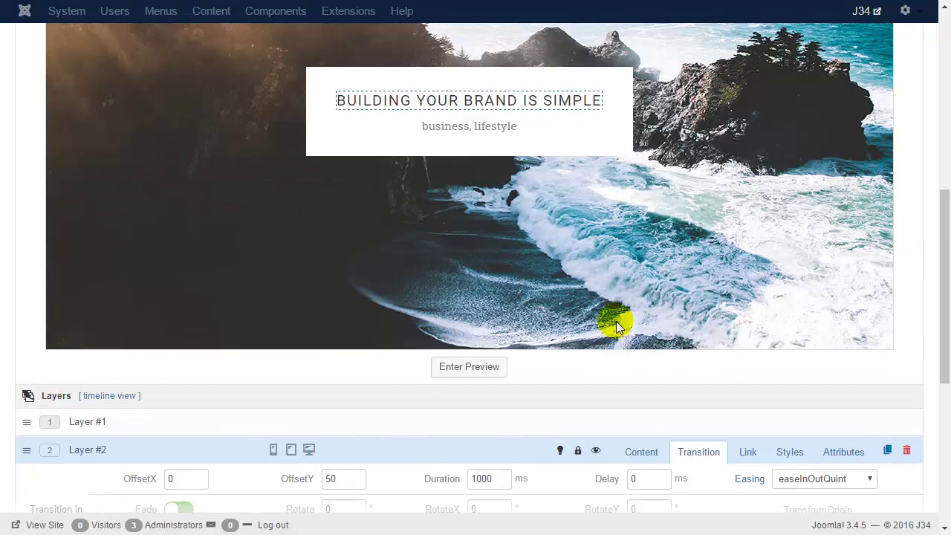
left_click(486, 224)
scroll(510, 283, "down", 5)
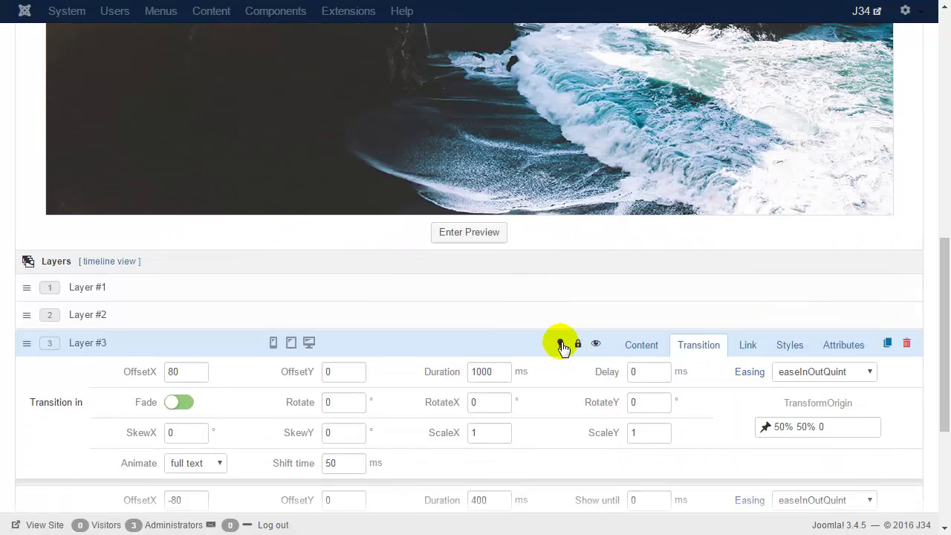
scroll(610, 368, "down", 1)
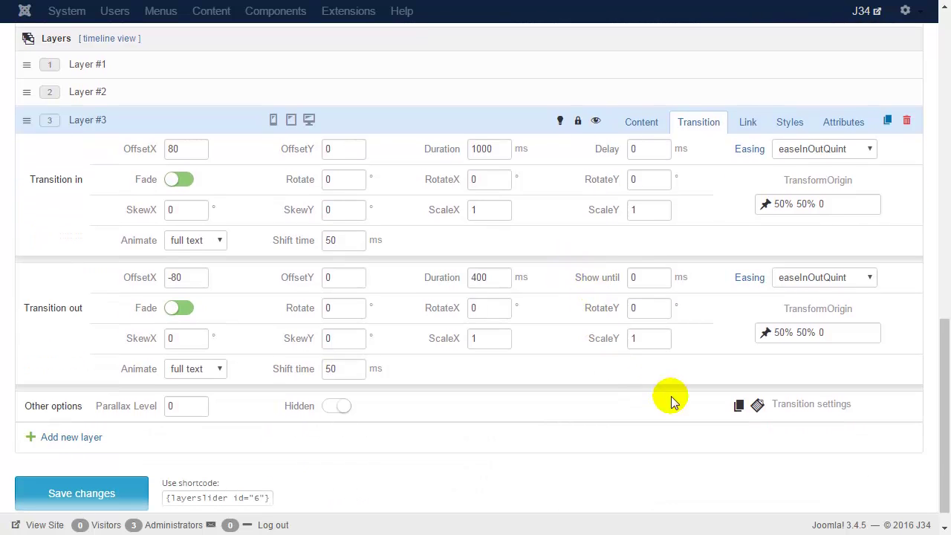
left_click(758, 406)
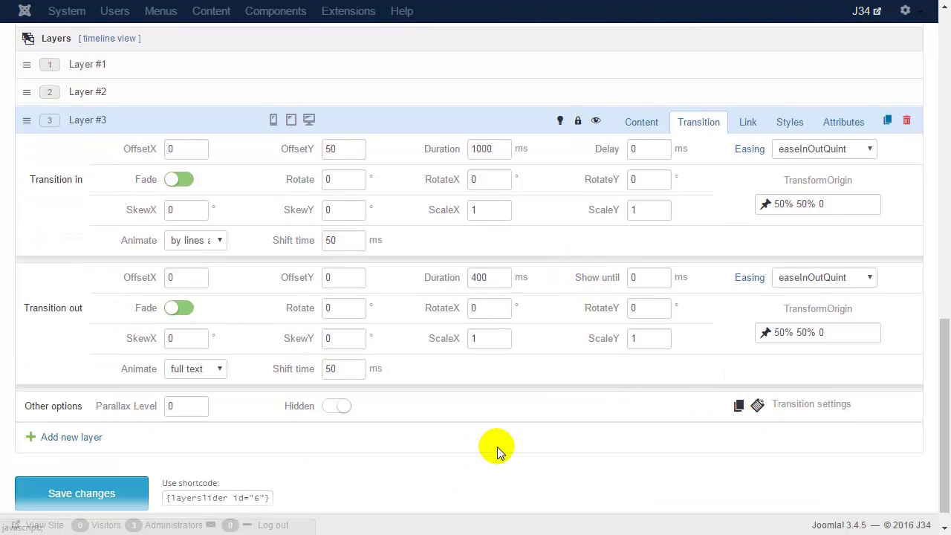
scroll(518, 392, "up", 5)
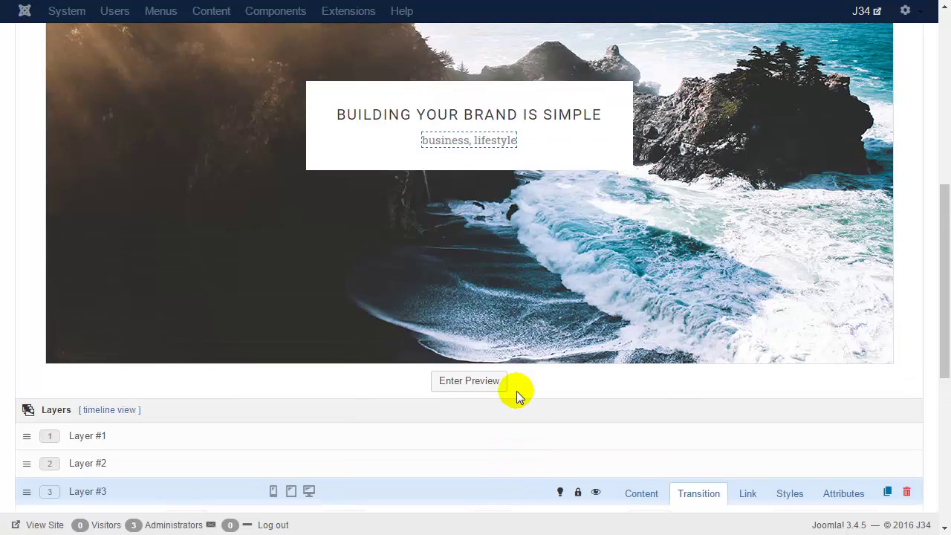
Preview the subtitle's animation, then set Layer #3's entry OffsetY to 50
left_click(469, 383)
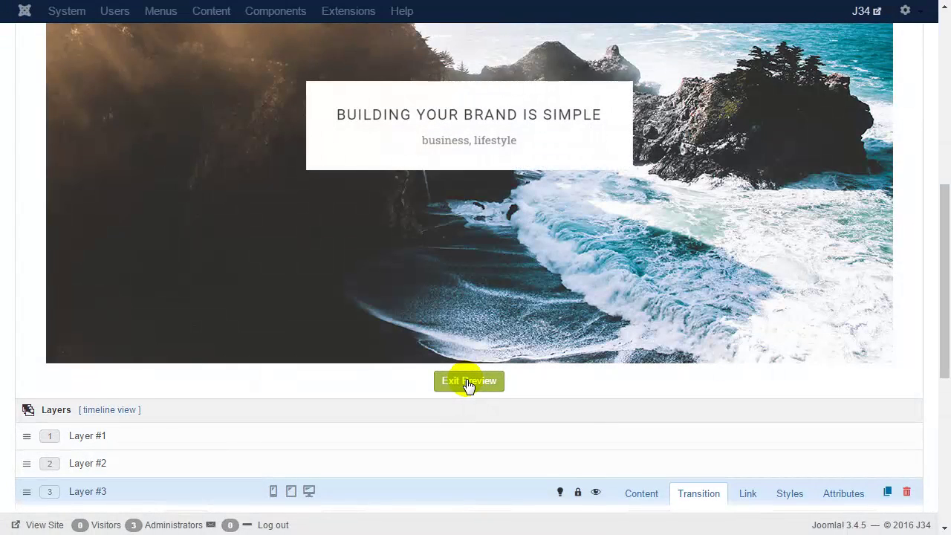
left_click(469, 382)
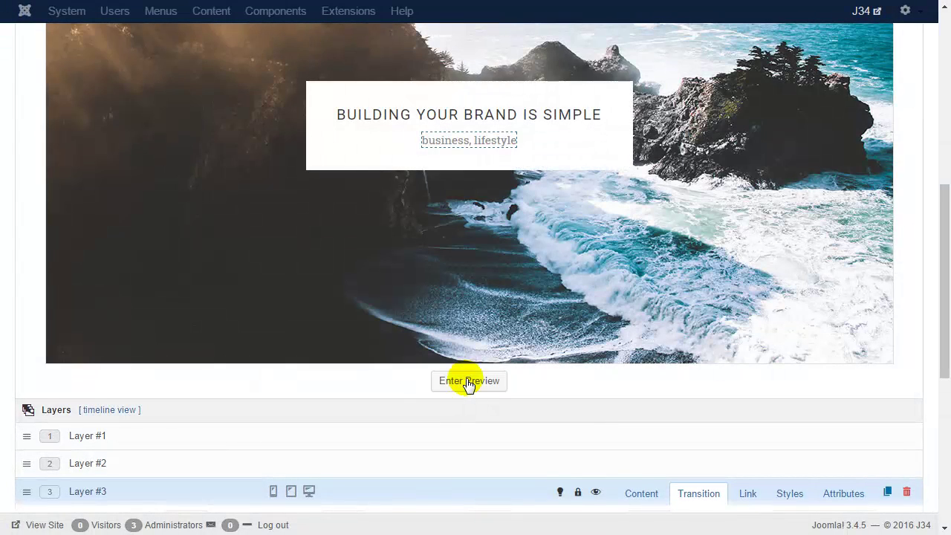
scroll(468, 382, "down", 5)
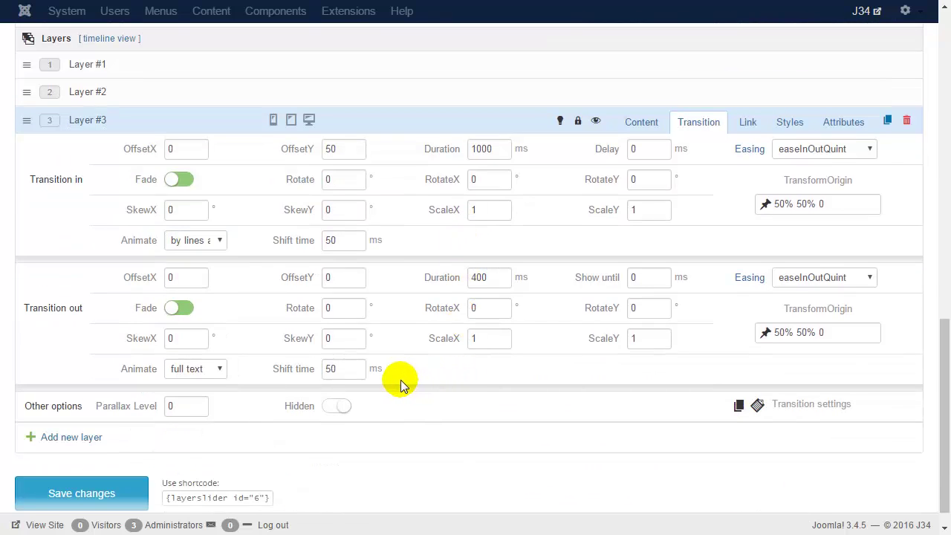
left_click(325, 149)
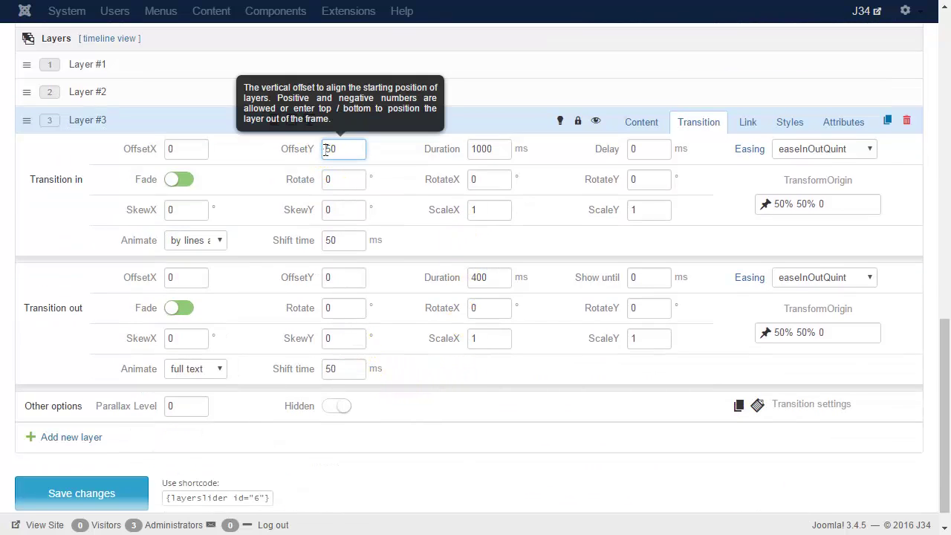
Add 'overflow: hidden;' to Layer #3's custom CSS and preview the slide animation
left_click(792, 122)
left_click(379, 376)
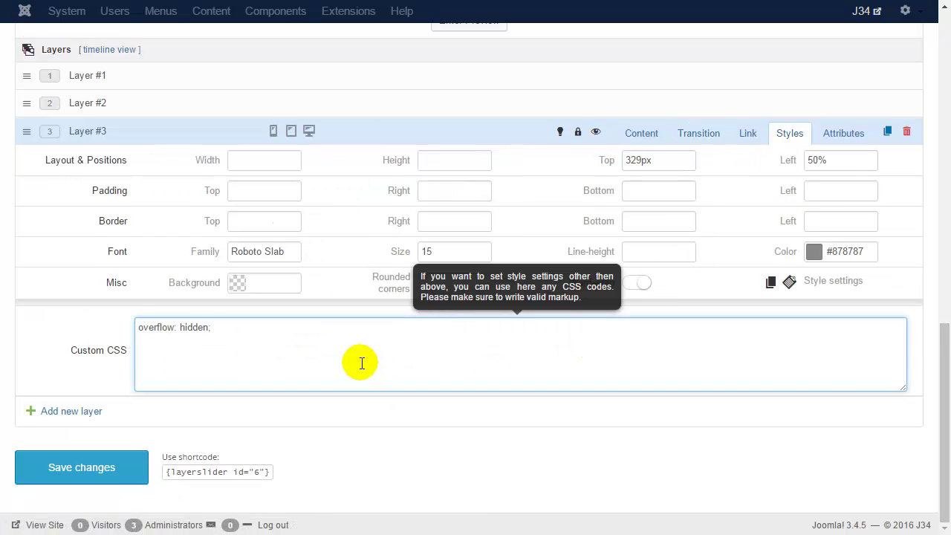
scroll(362, 363, "up", 6)
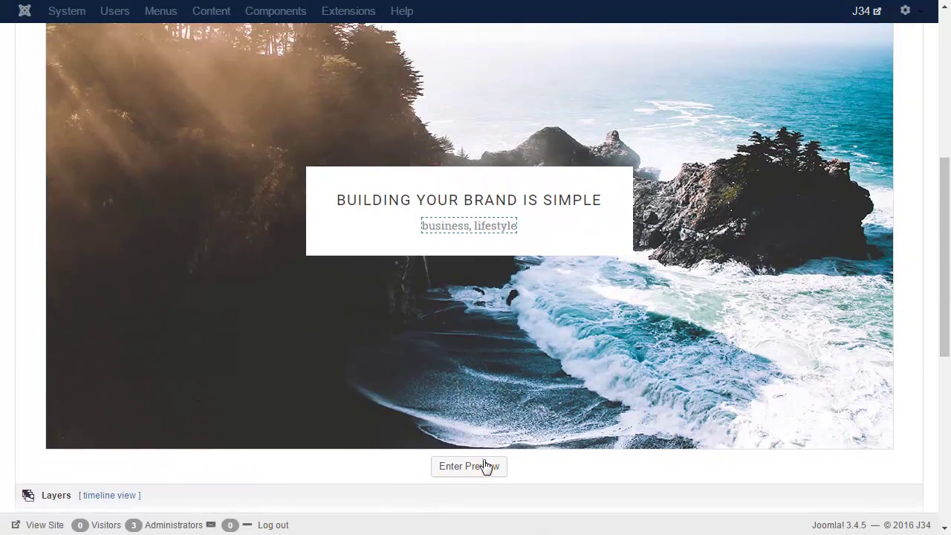
left_click(487, 466)
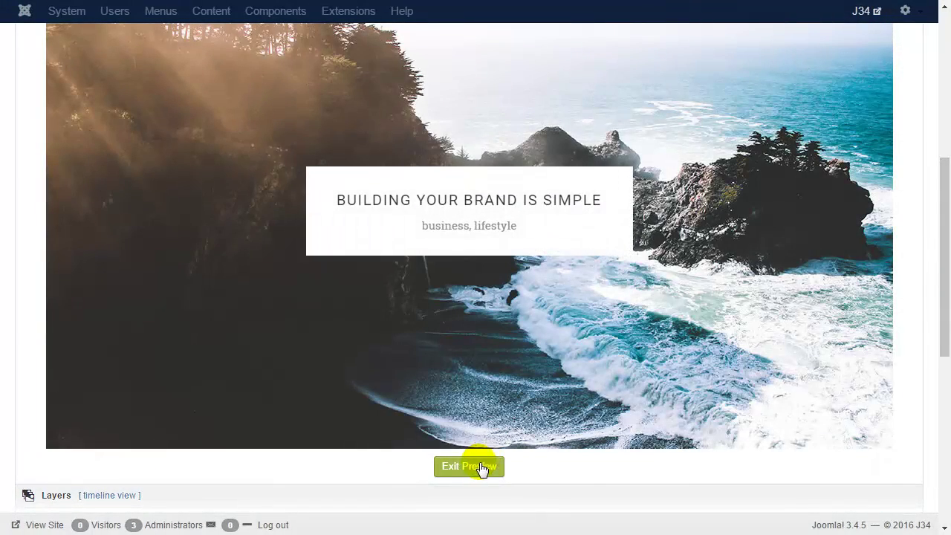
left_click(476, 468)
scroll(390, 427, "up", 5)
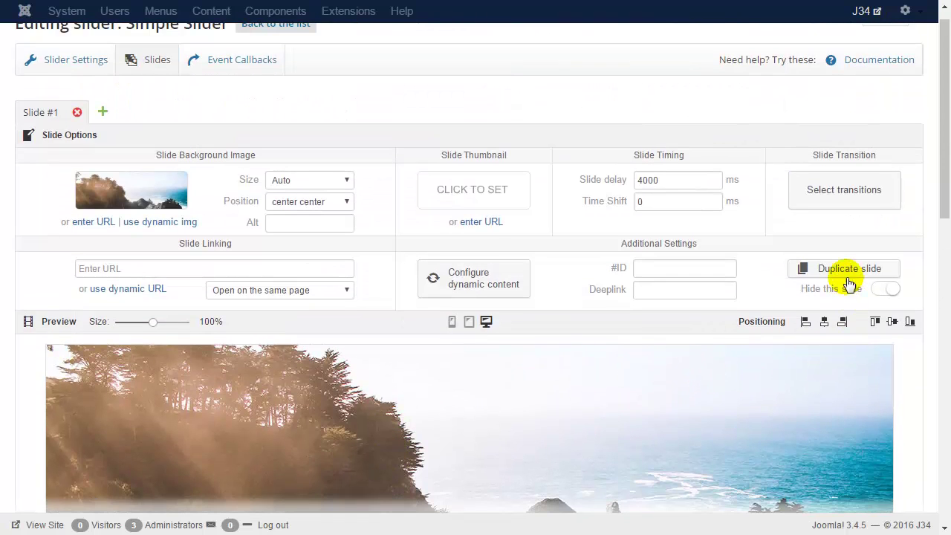
Duplicate the first slide and check Slide #2 (bridge) and Slide #3 (forest) with the same text box
left_click(850, 272)
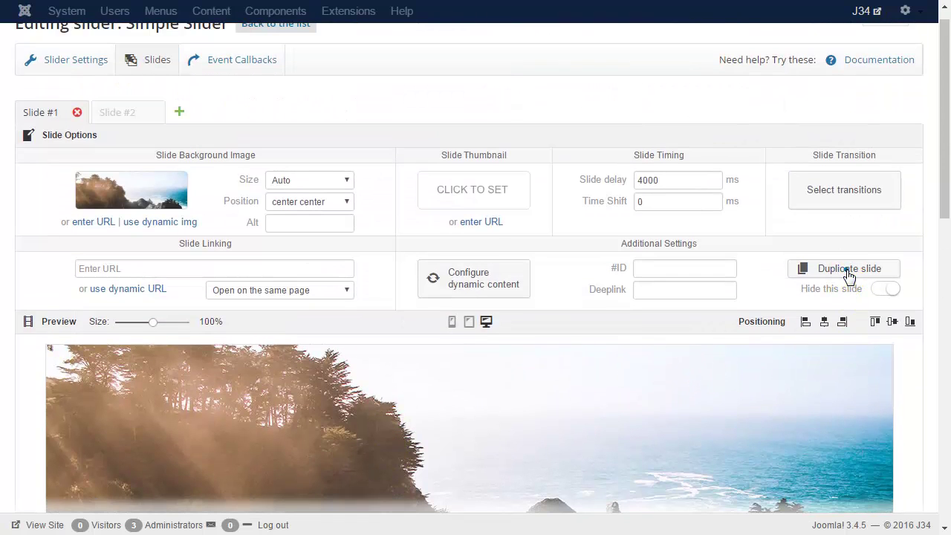
left_click(130, 110)
scroll(699, 253, "down", 3)
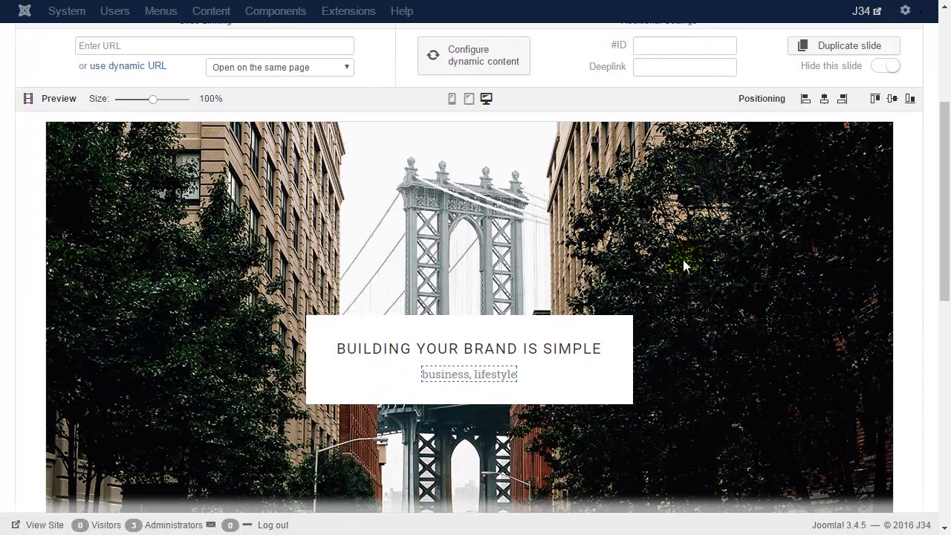
scroll(682, 269, "up", 3)
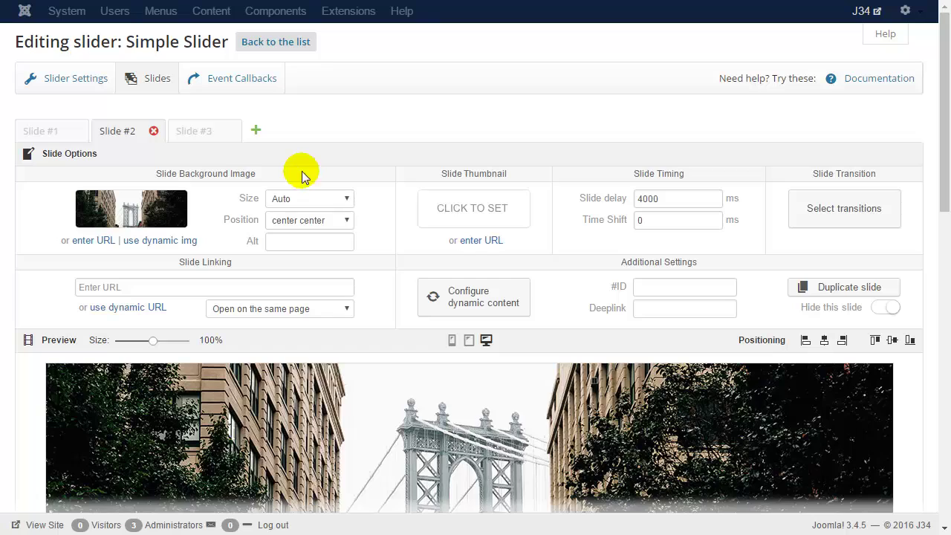
left_click(222, 133)
scroll(654, 290, "down", 4)
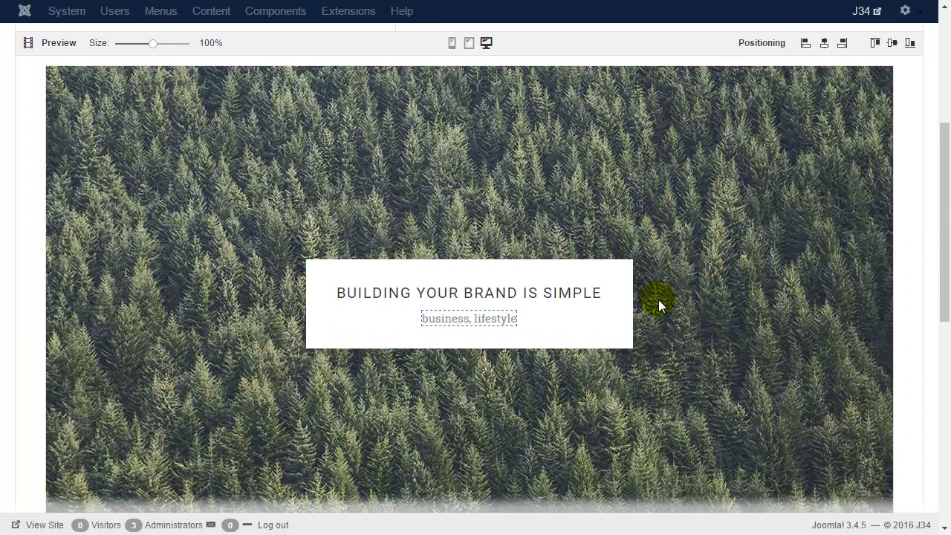
scroll(659, 300, "up", 4)
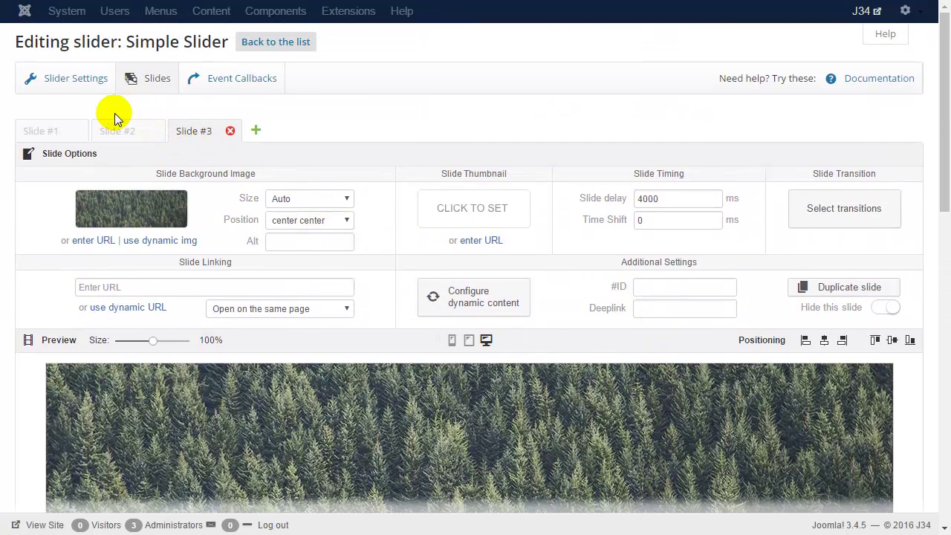
Return to Slide #1, preview the full slideshow, and open its list of 113 2D transitions
left_click(37, 134)
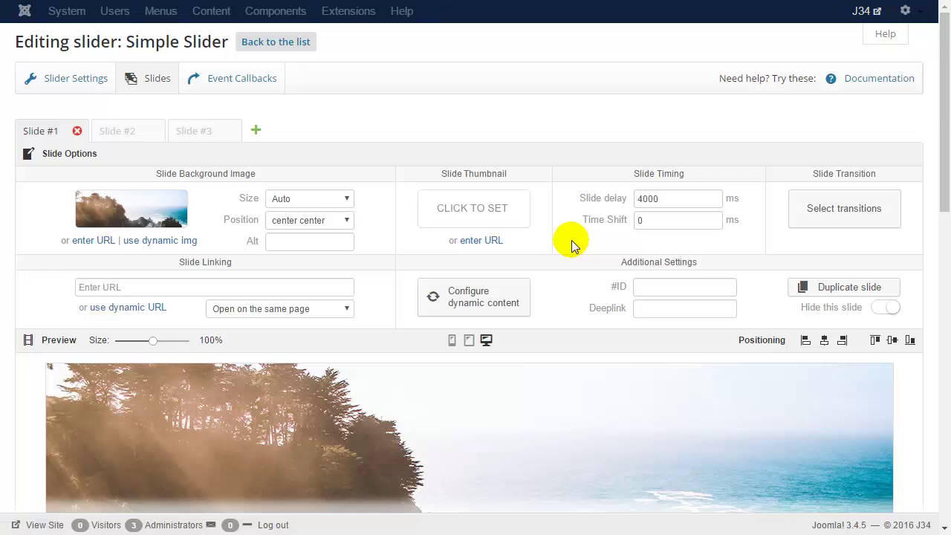
scroll(572, 240, "down", 5)
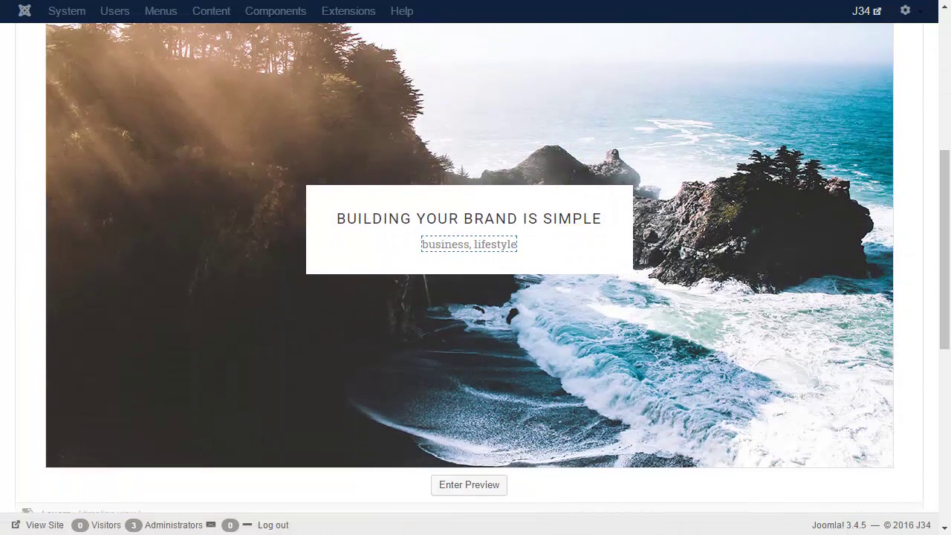
left_click_drag(942, 277, 947, 266)
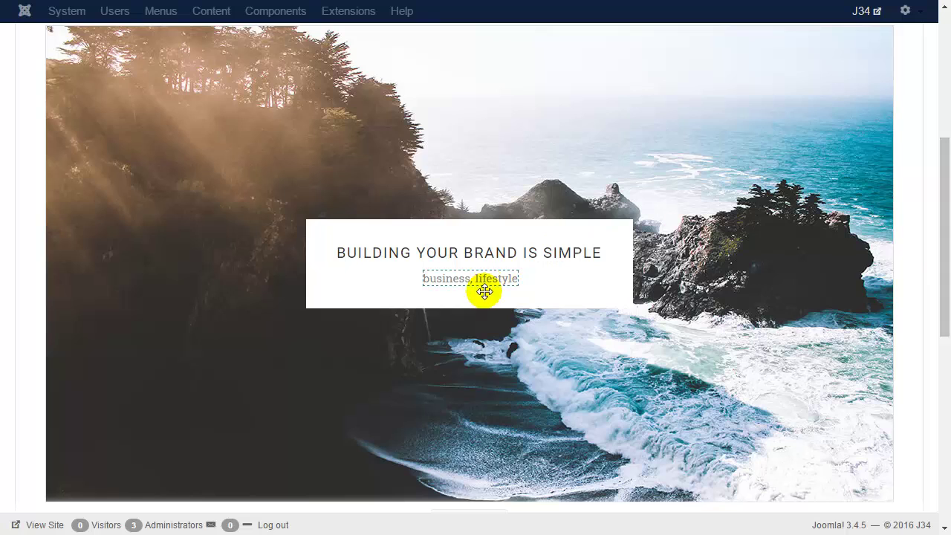
scroll(487, 287, "up", 5)
left_click(823, 215)
scroll(504, 292, "down", 12)
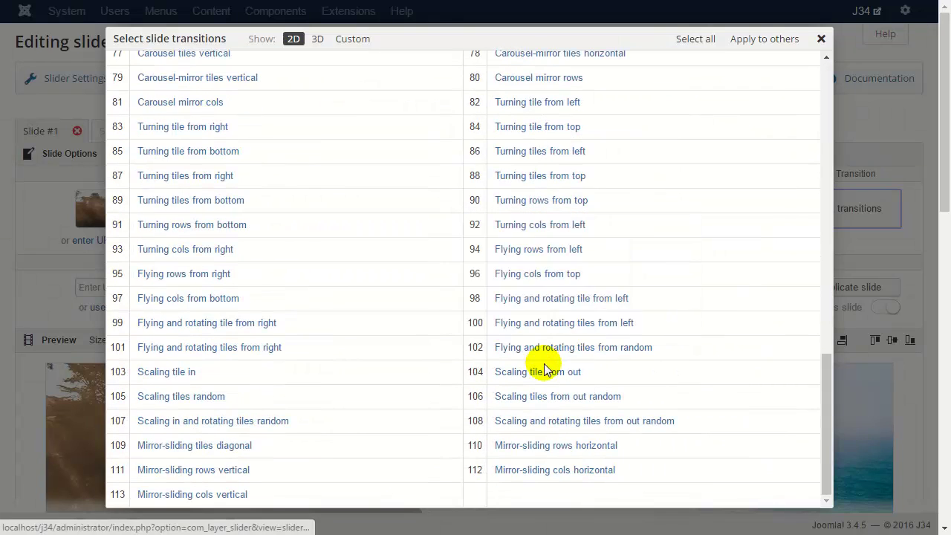
Choose 'Scaling tile from out' (104) for Slide #1 and apply it to the other slides
mouse_move(535, 375)
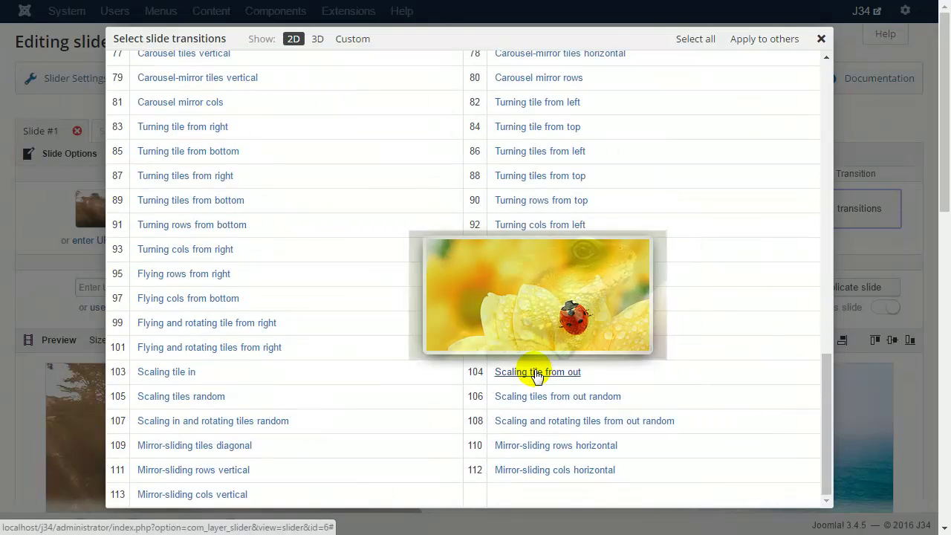
left_click(537, 375)
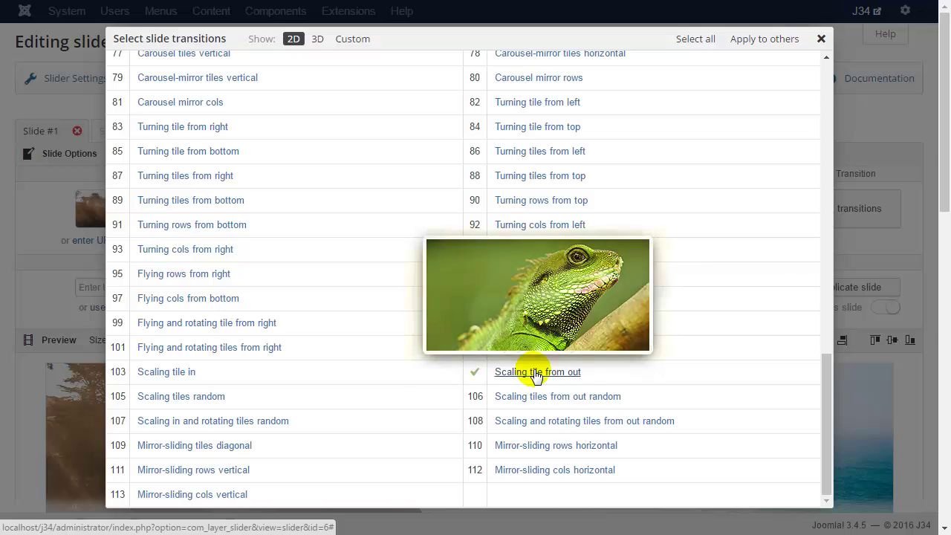
left_click(771, 42)
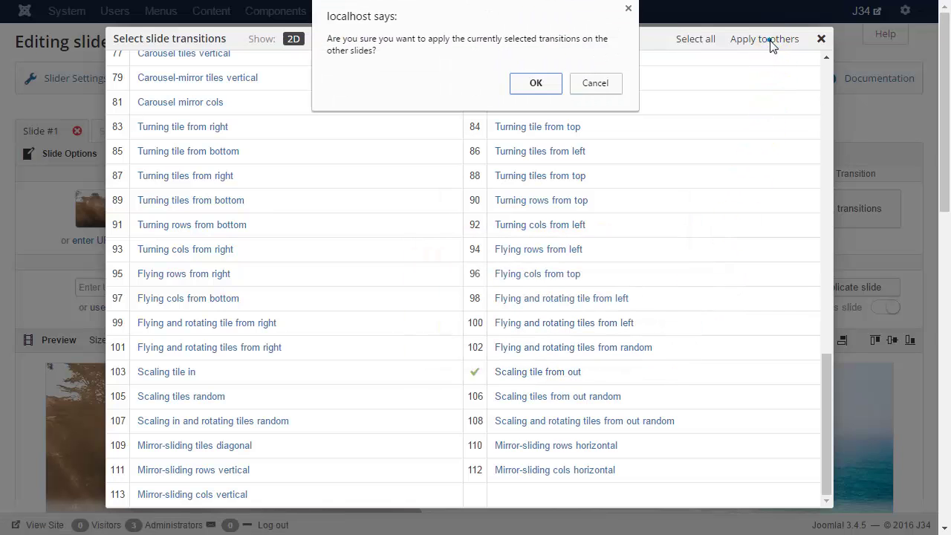
left_click(537, 84)
left_click(822, 40)
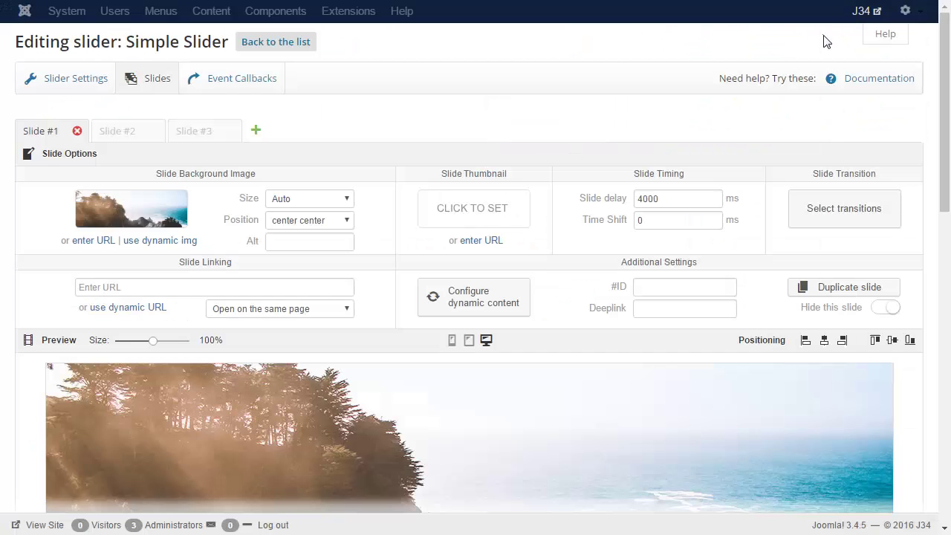
scroll(800, 159, "down", 4)
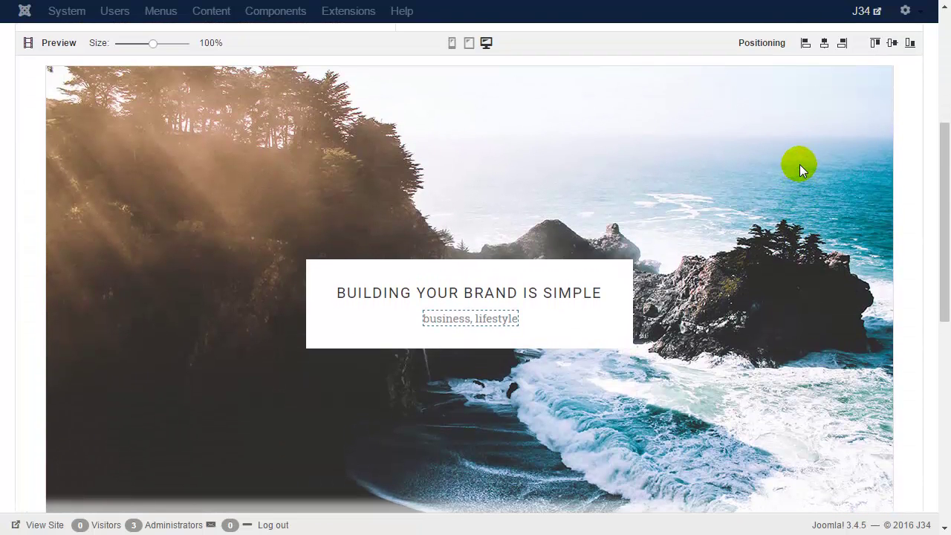
left_click_drag(942, 196, 947, 210)
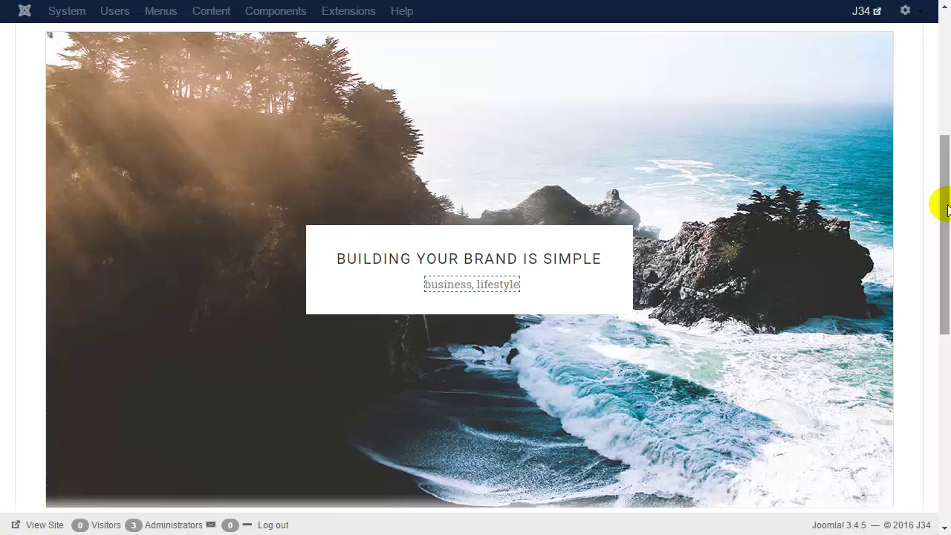
scroll(401, 322, "up", 5)
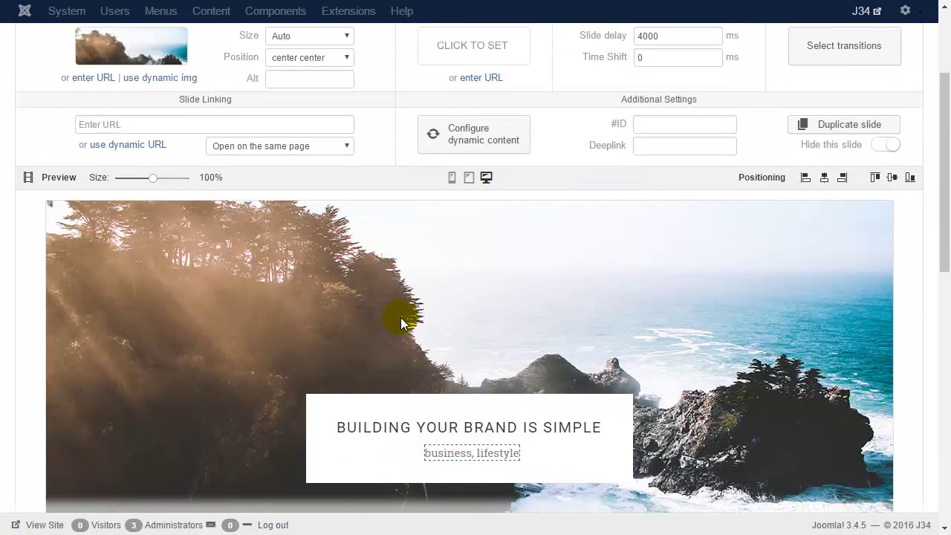
Set the slider's skin to Outline under Slider Settings > Appearance
left_click(74, 79)
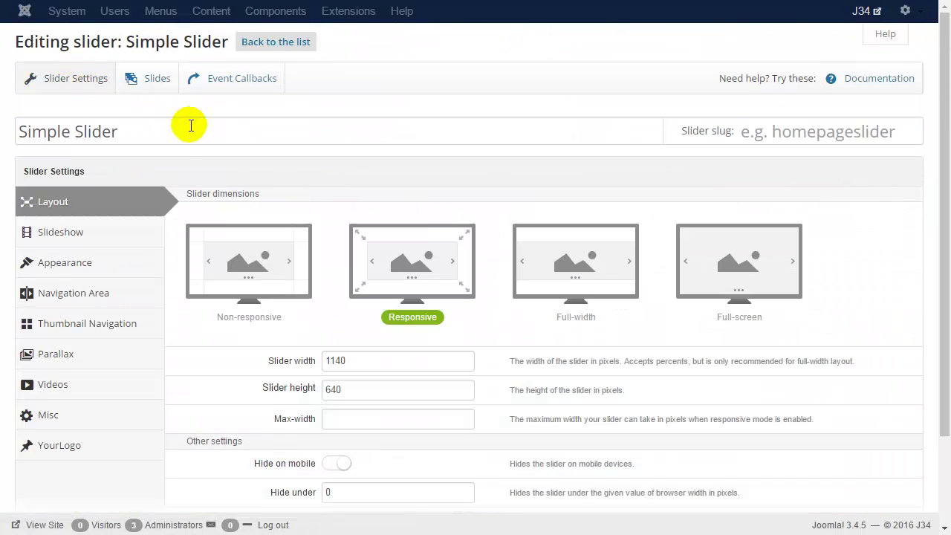
left_click(68, 268)
left_click(410, 209)
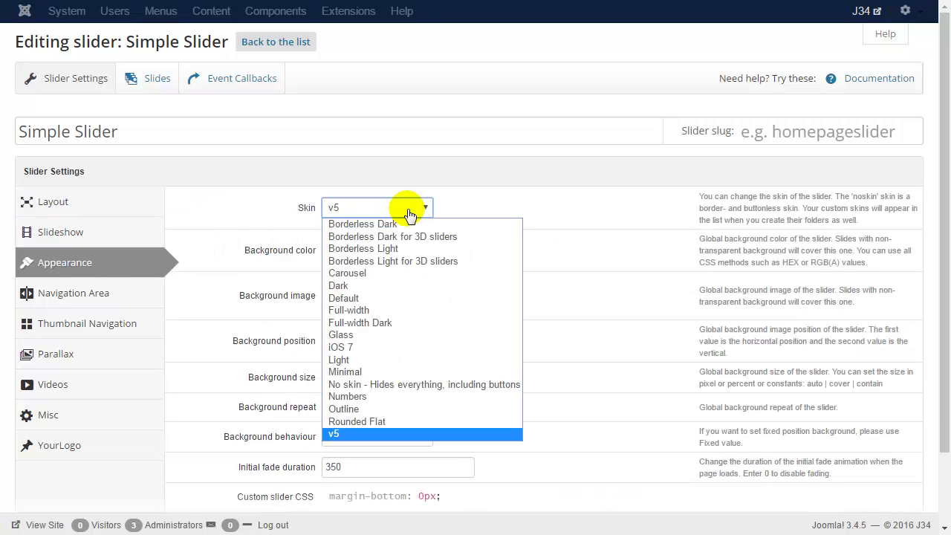
left_click(383, 409)
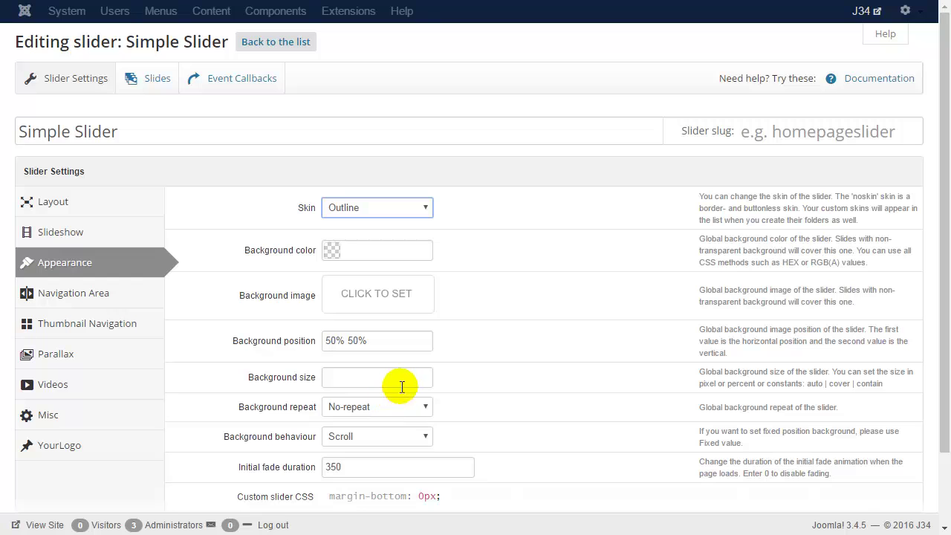
Turn off the Start & Stop buttons, set thumbnail navigation to Disabled, and return to the slides
left_click(66, 296)
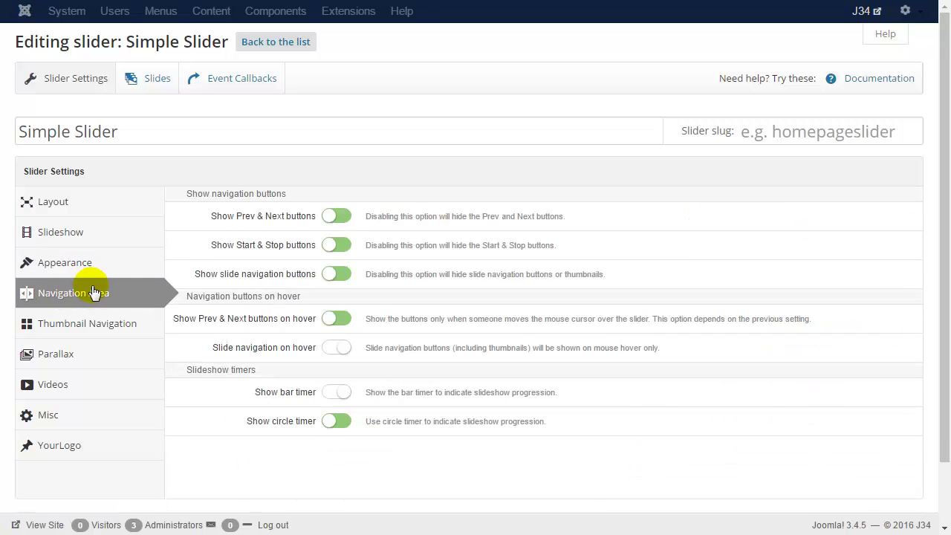
left_click(342, 247)
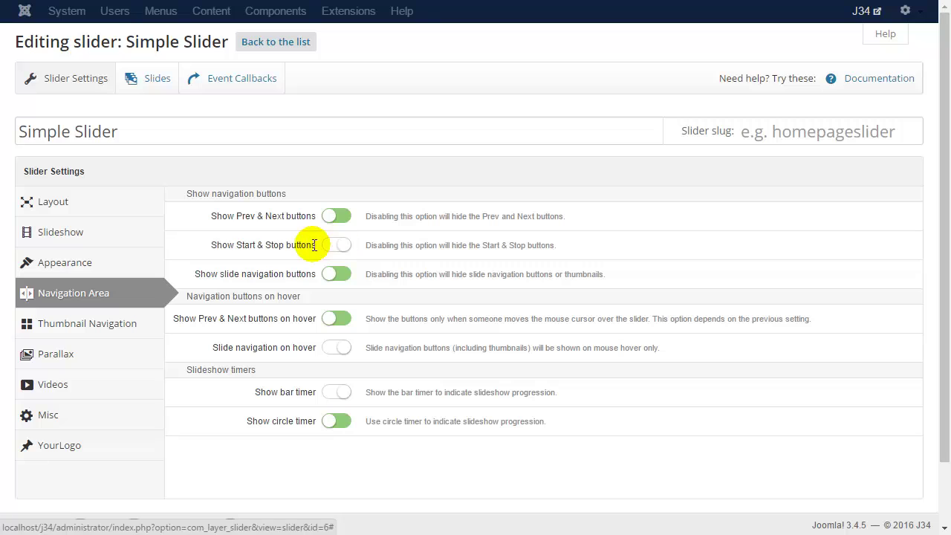
left_click(104, 337)
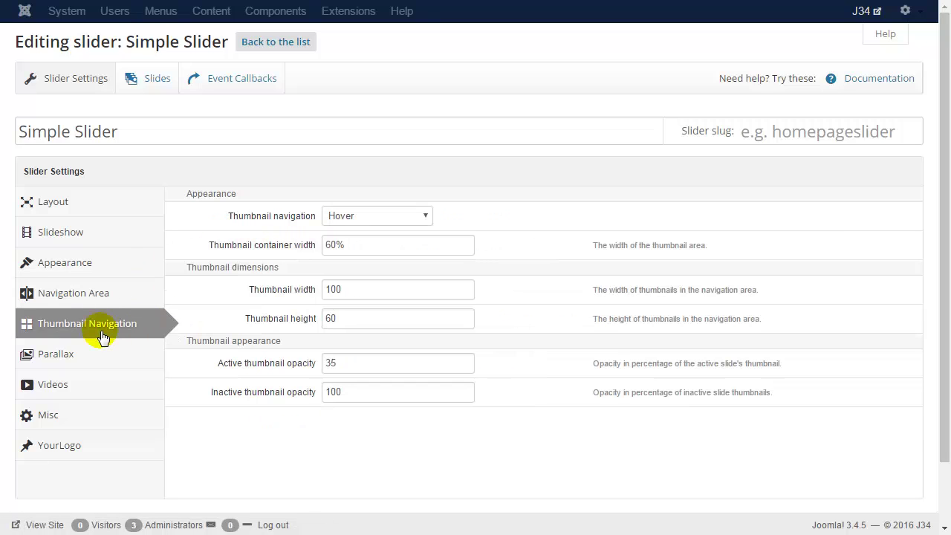
left_click(364, 215)
left_click(364, 232)
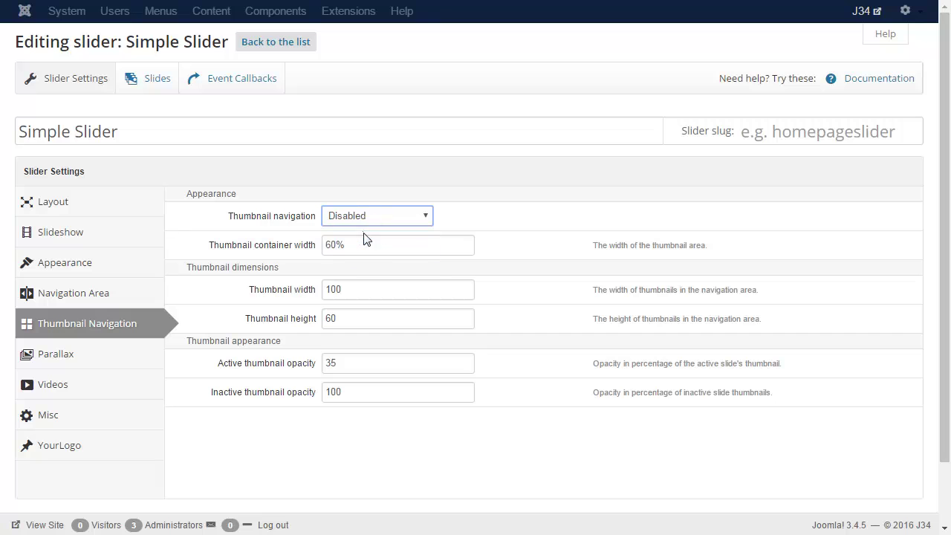
left_click(152, 80)
scroll(370, 190, "down", 4)
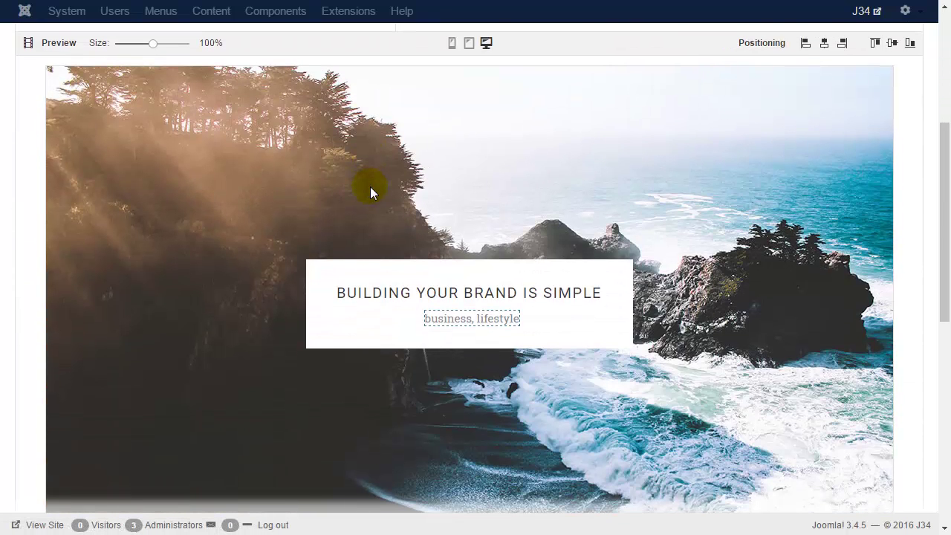
scroll(370, 186, "down", 7)
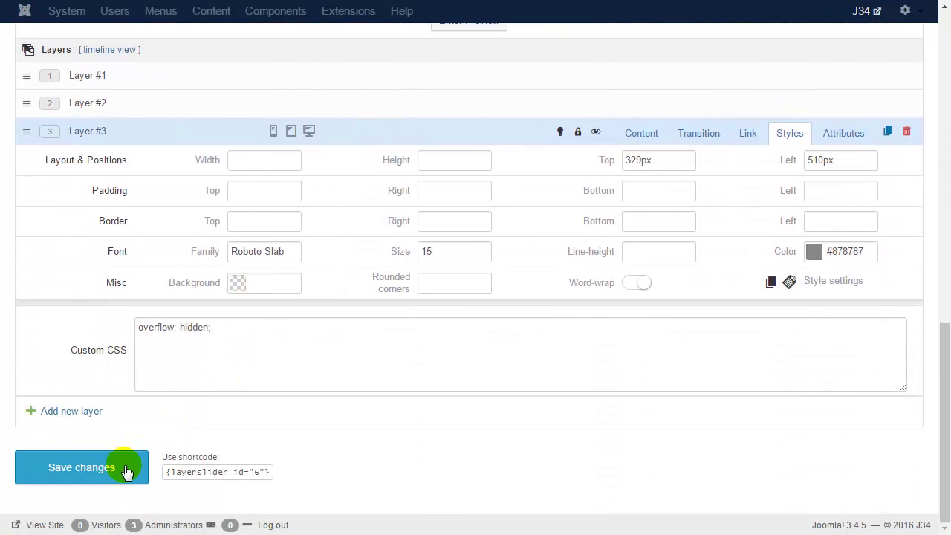